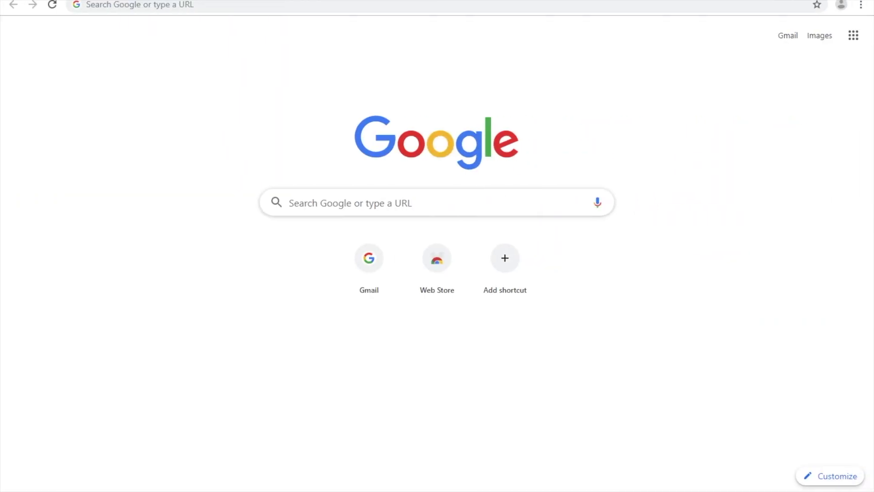
Open Google Chrome on a new Google tab page.
left_click(282, 3)
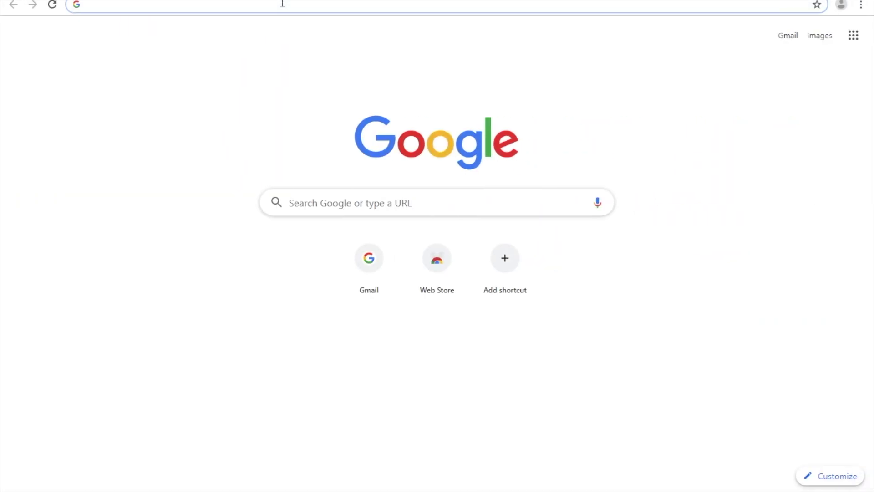
Search Google for 'docker hub' and go to the Docker Hub site's sign-in page.
type("dock")
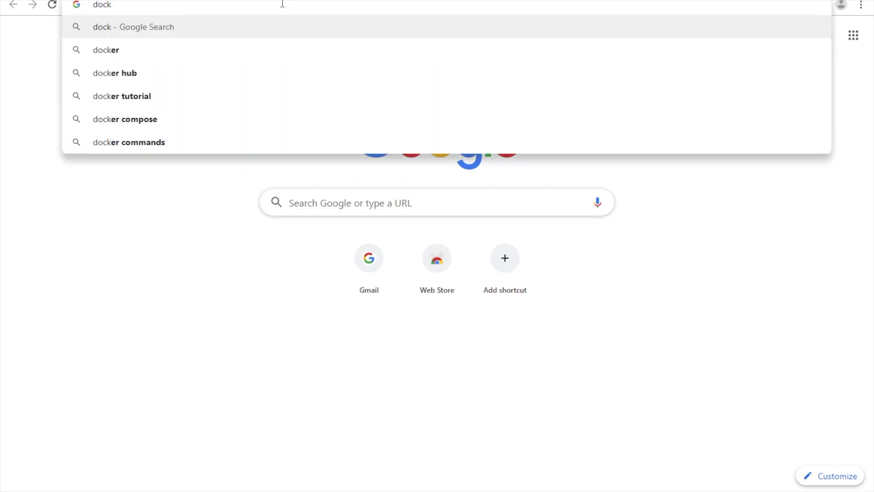
key("BackSpace")
key("BackSpace")
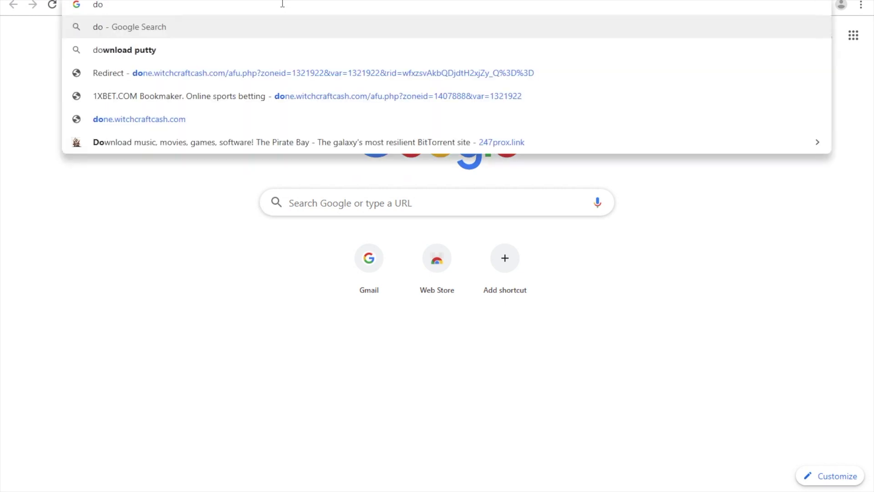
type("cker hub")
key("Return")
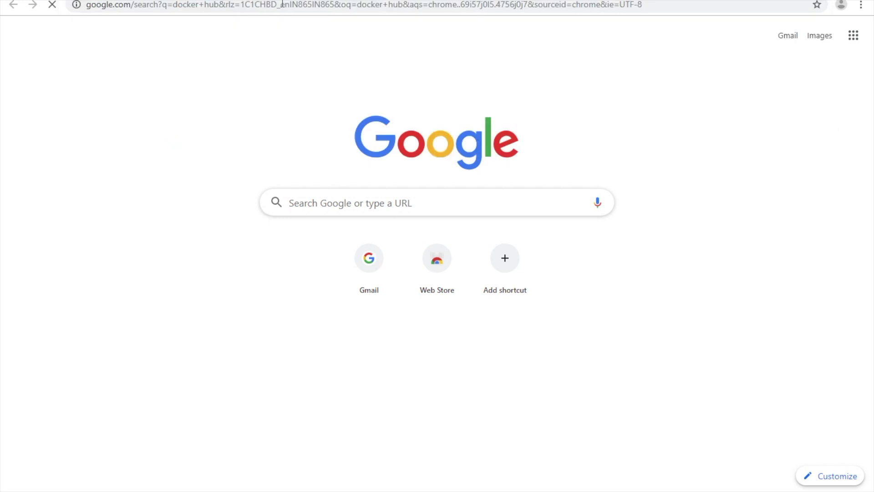
left_click(142, 132)
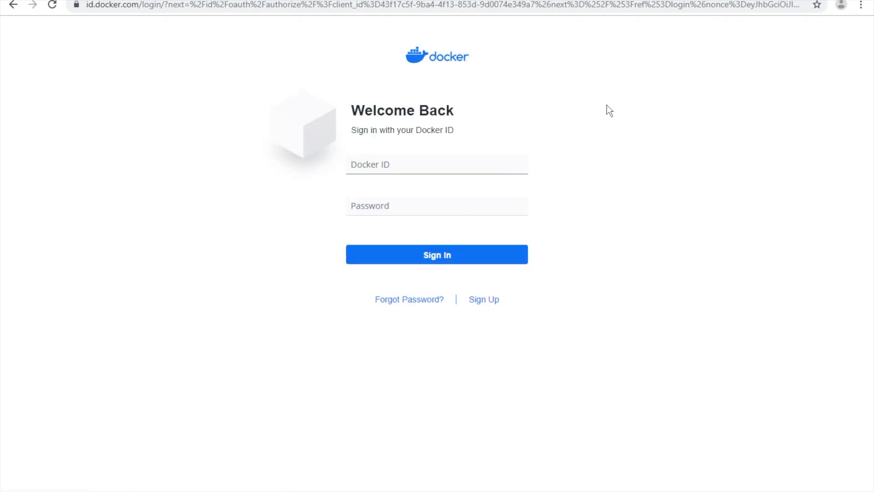
Sign in with the Docker ID and password, skip saving the password, and browse Explore.
type("anupampushkar")
key("Tab")
type("*********")
key("Return")
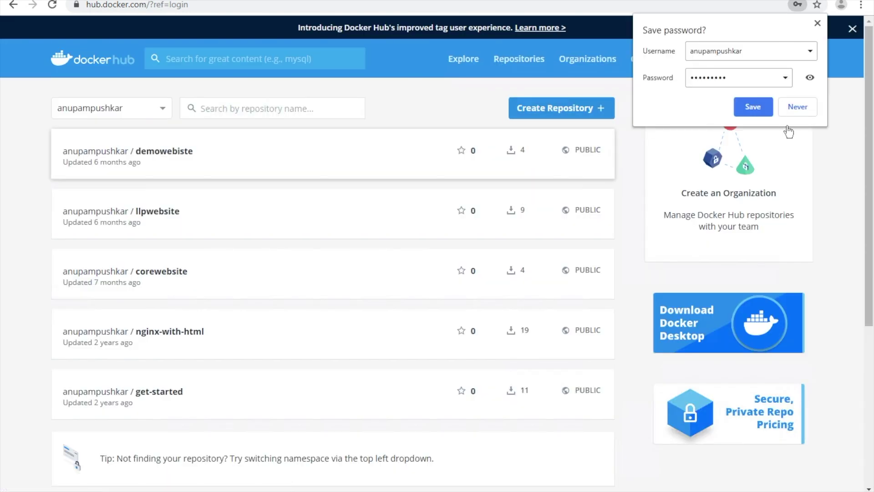
left_click(818, 23)
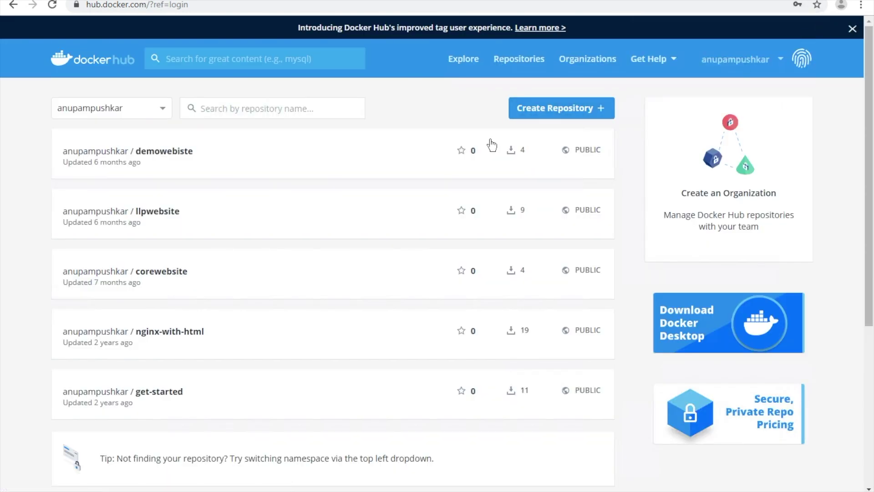
left_click(464, 60)
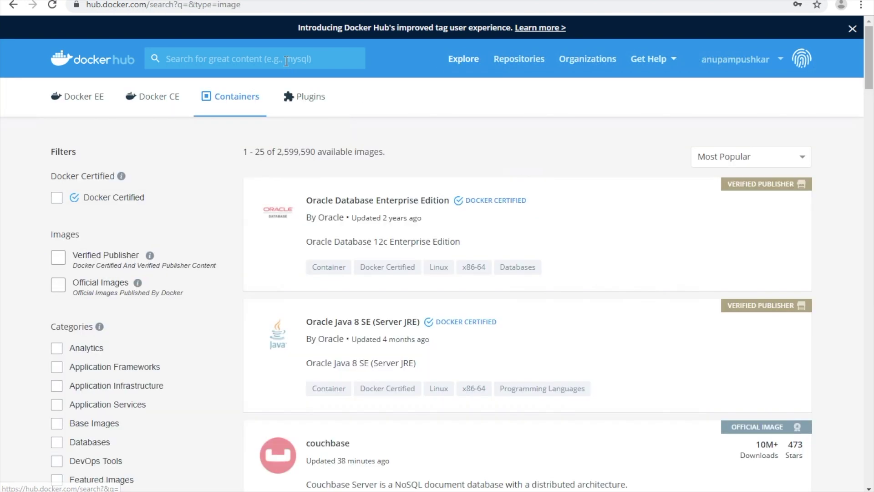
Search Docker Hub for 'docker', refine it to 'docker ee', and scroll the 281,724 results.
left_click(286, 61)
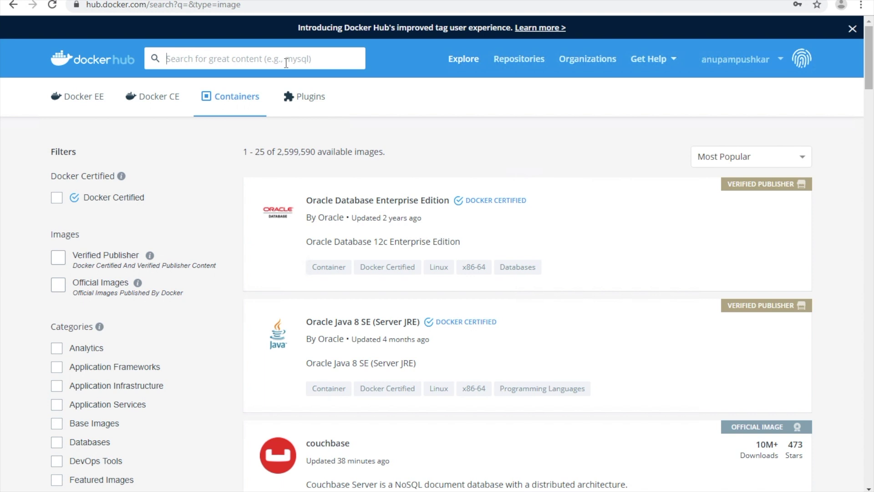
type("d")
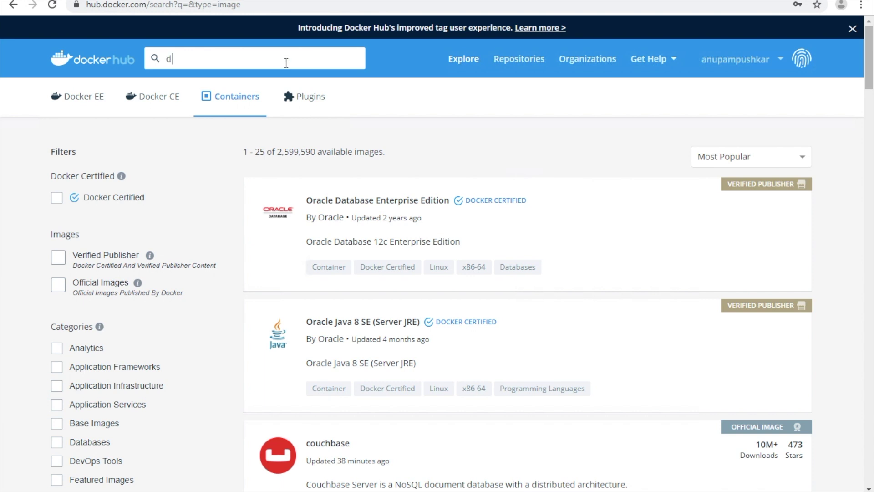
type("ocker")
key("Return")
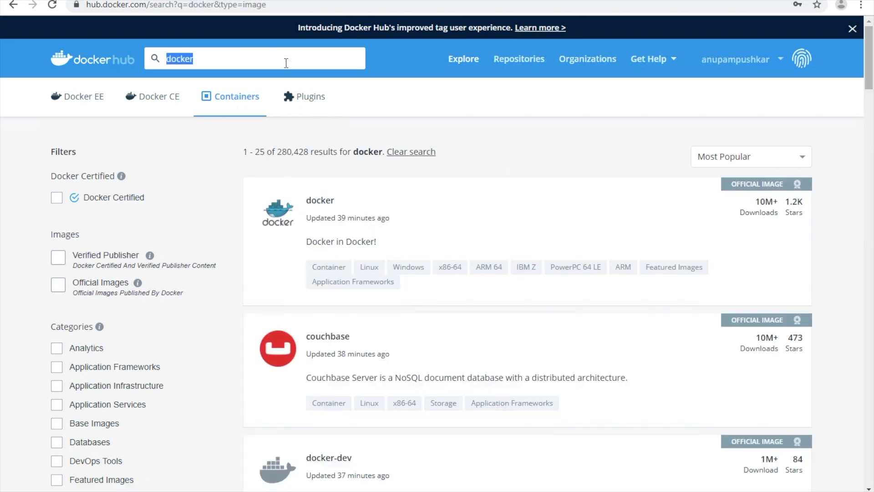
left_click(286, 63)
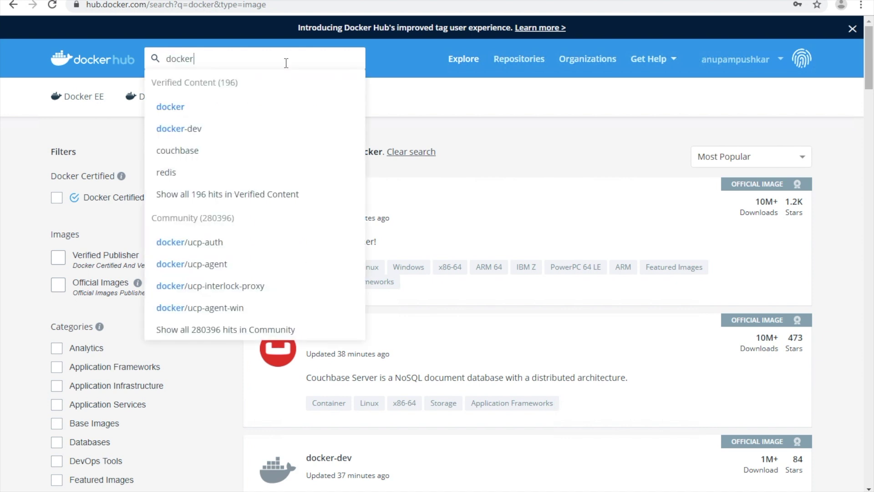
type("ee")
key("Return")
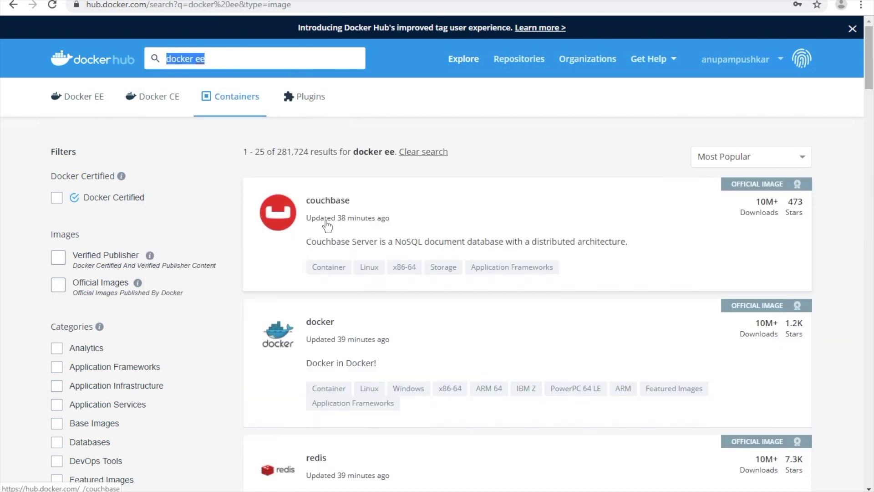
scroll(302, 215, "down", 10)
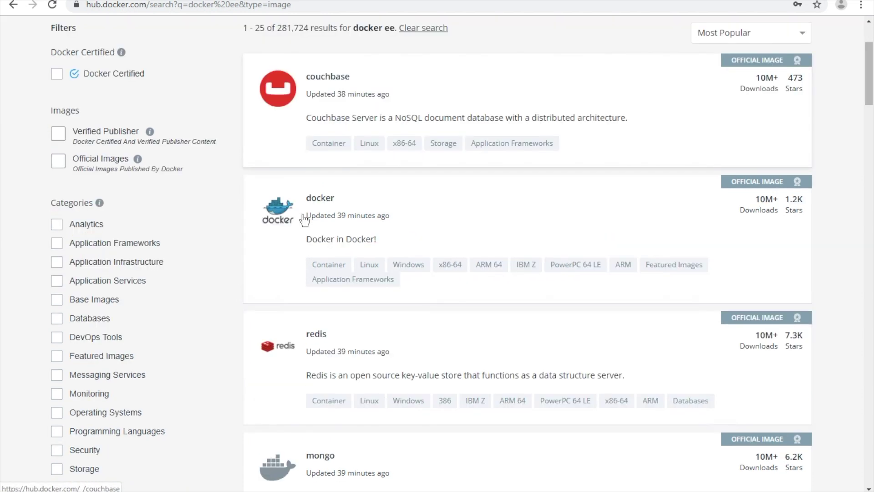
scroll(303, 219, "down", 4)
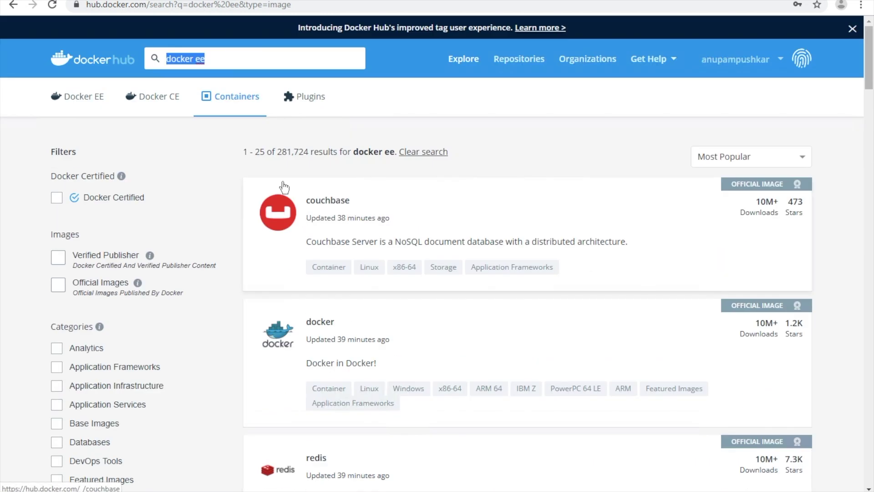
left_click(228, 58)
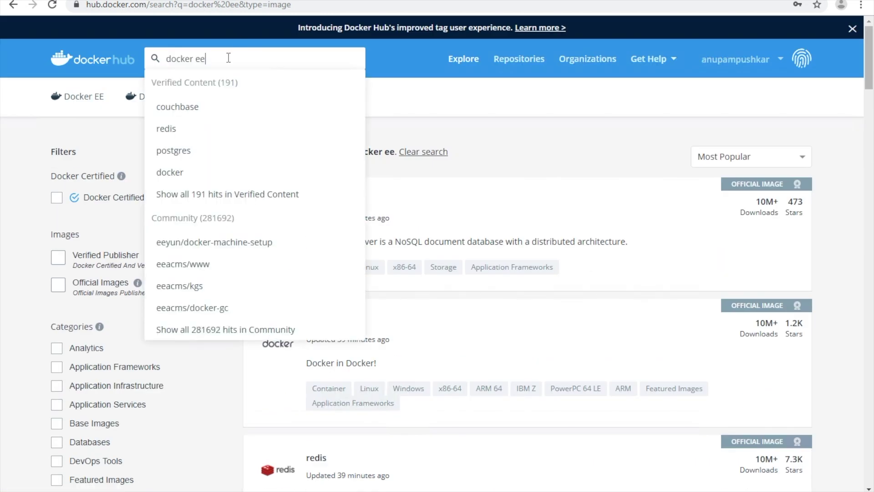
Filter to Docker Enterprise edition, open Docker Enterprise (CentOS) and start its 1 Month Trial.
left_click(69, 103)
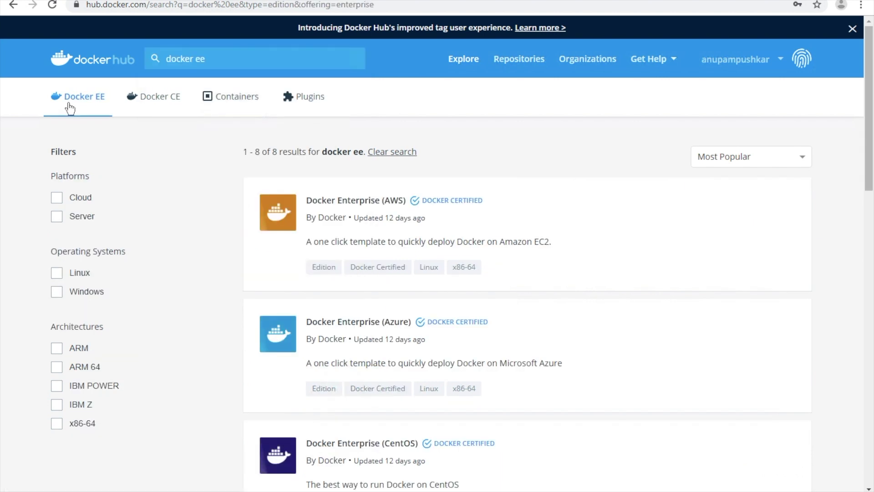
scroll(350, 362, "down", 3)
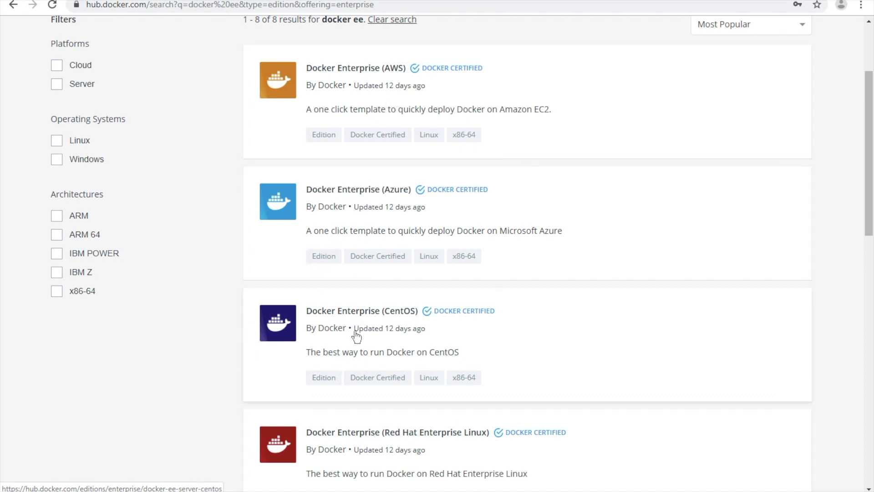
left_click(345, 312)
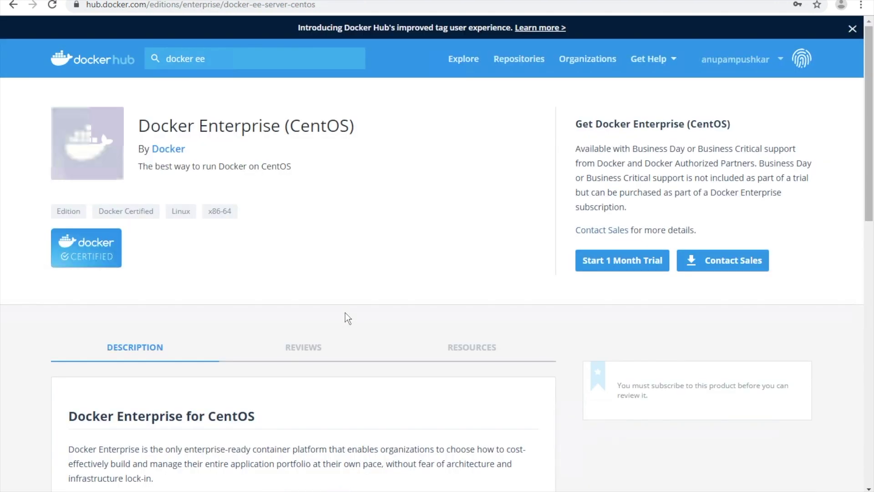
scroll(345, 312, "down", 1)
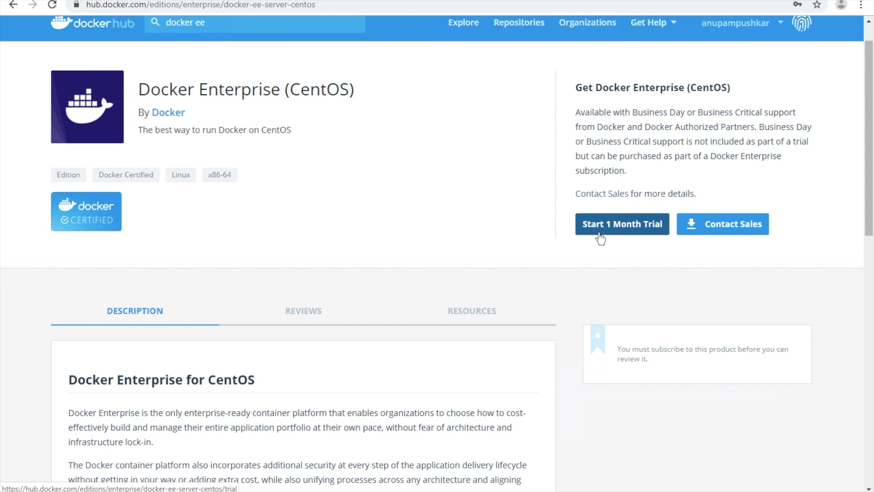
left_click(625, 234)
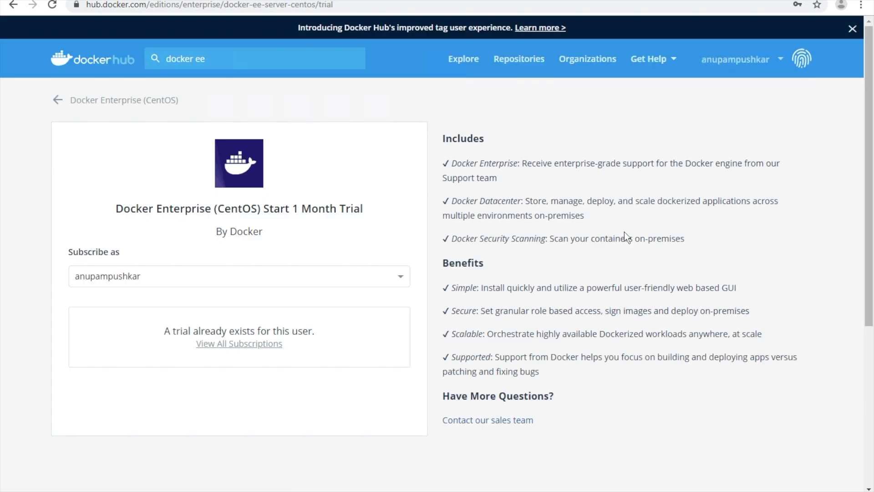
From all subscriptions, open the Docker Enterprise (CentOS) trial's setup instructions and download URL.
left_click(236, 344)
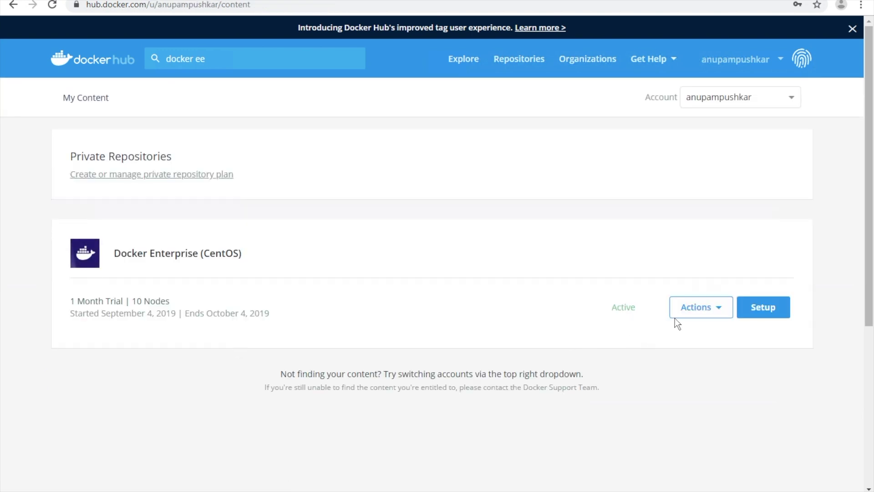
left_click(693, 314)
left_click(769, 313)
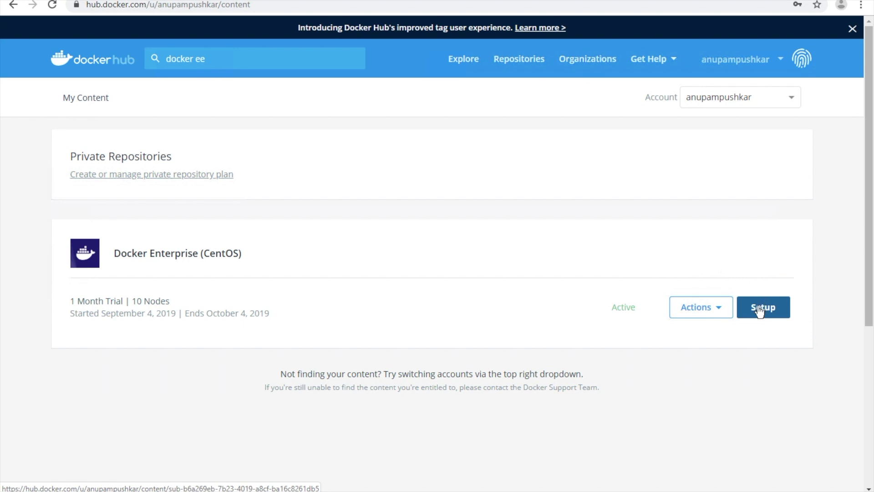
left_click(741, 313)
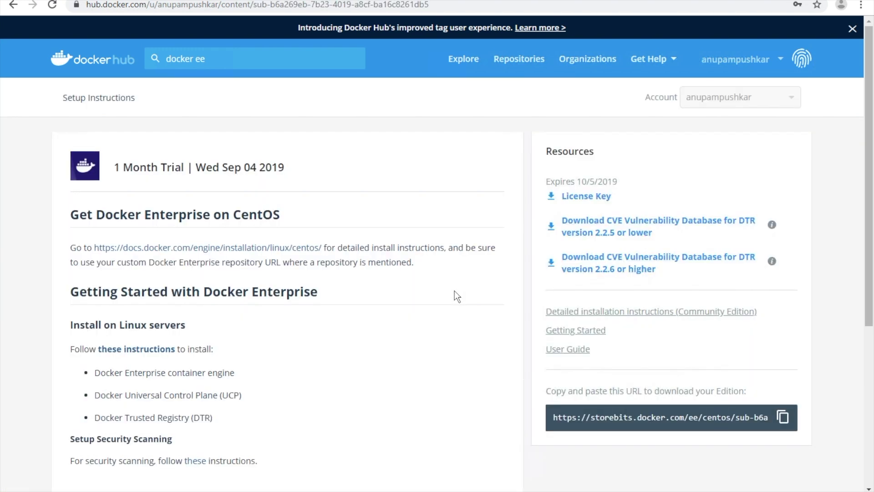
scroll(454, 291, "down", 2)
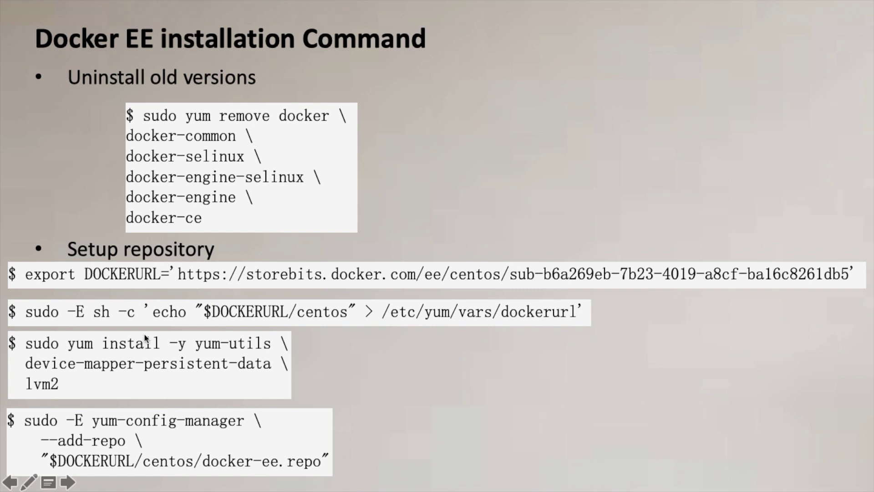
Review the installation command slides, end the slide show, and switch to the browser desktop.
left_click(158, 428)
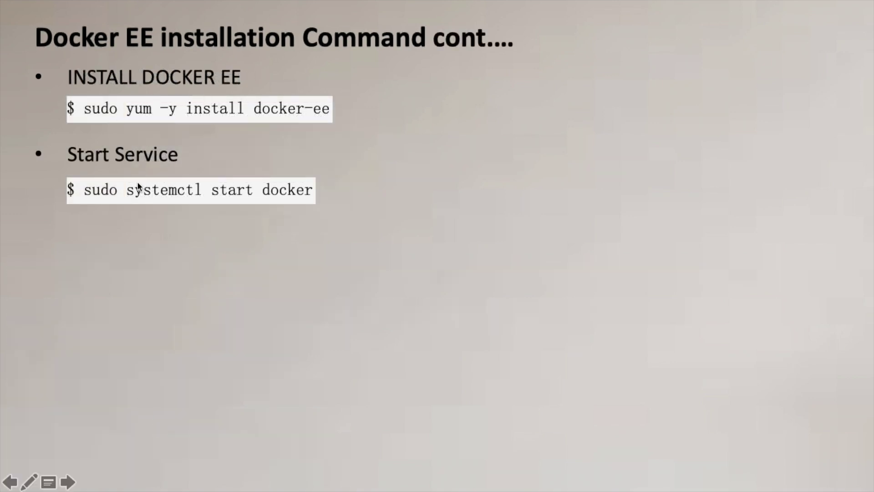
key("Left")
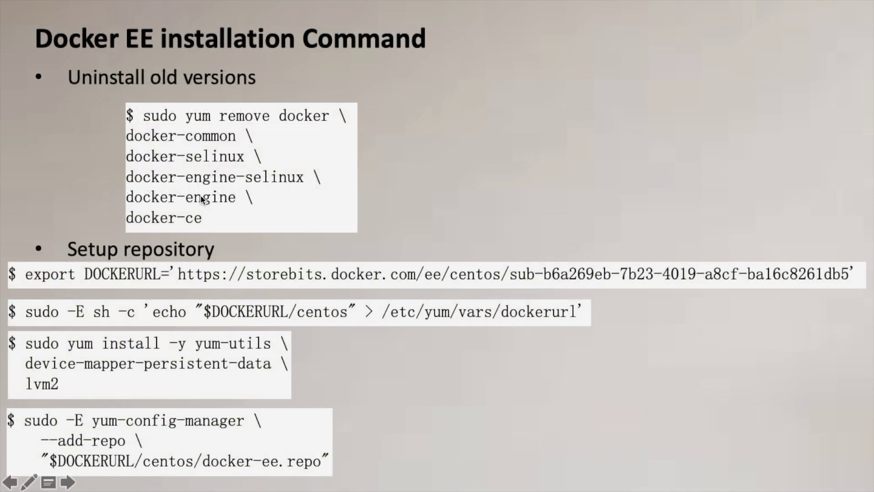
key("Escape")
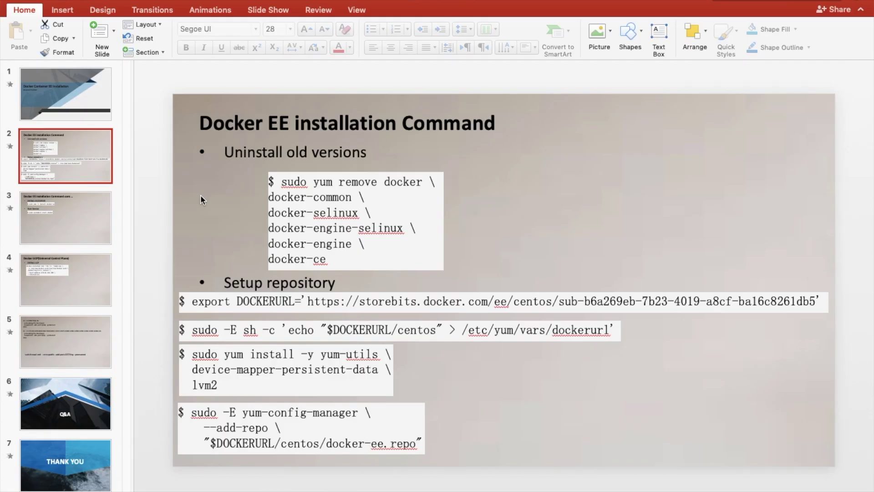
key("ctrl+Right")
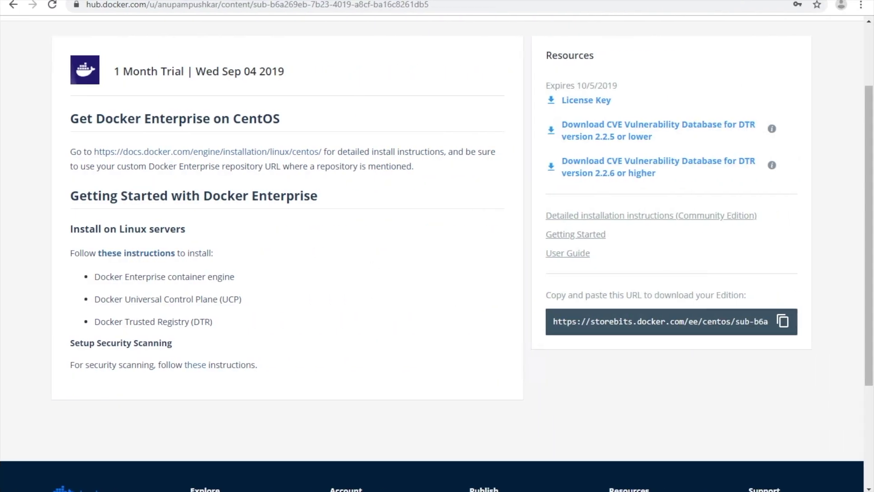
Bring up the srv-mst-01 PuTTY root session, then return to the slides desktop.
mouse_move(105, 490)
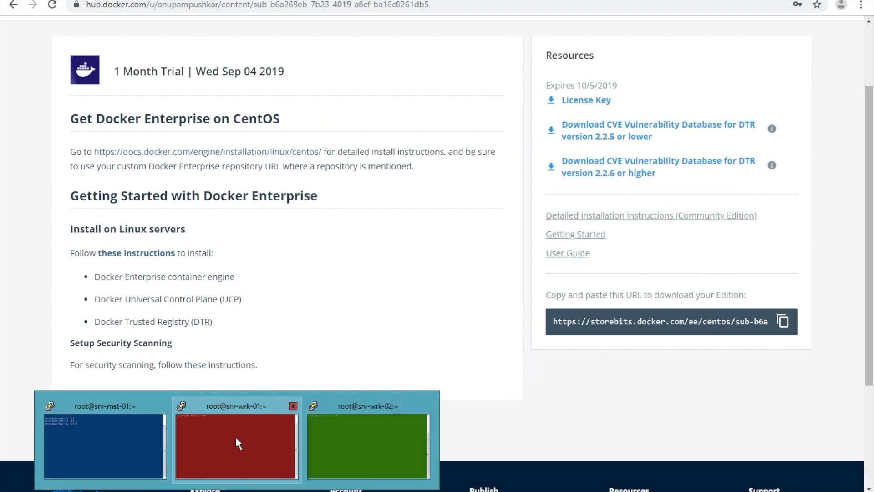
left_click(114, 438)
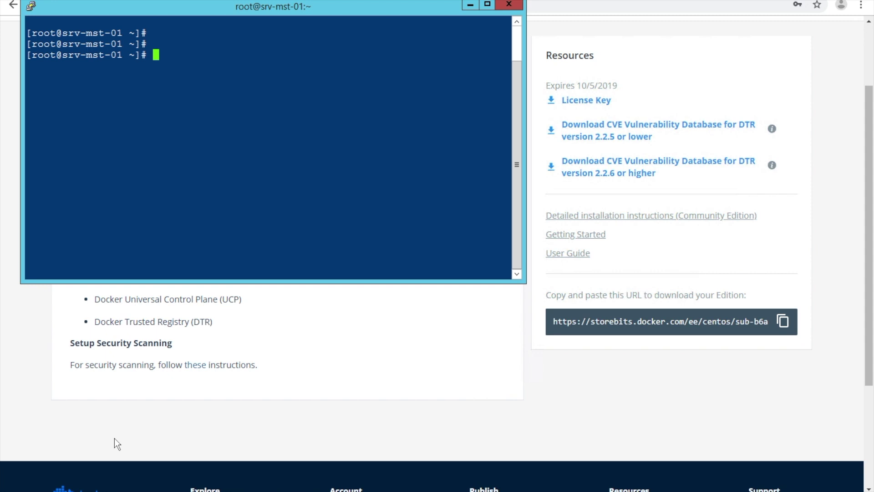
key("ctrl+Left")
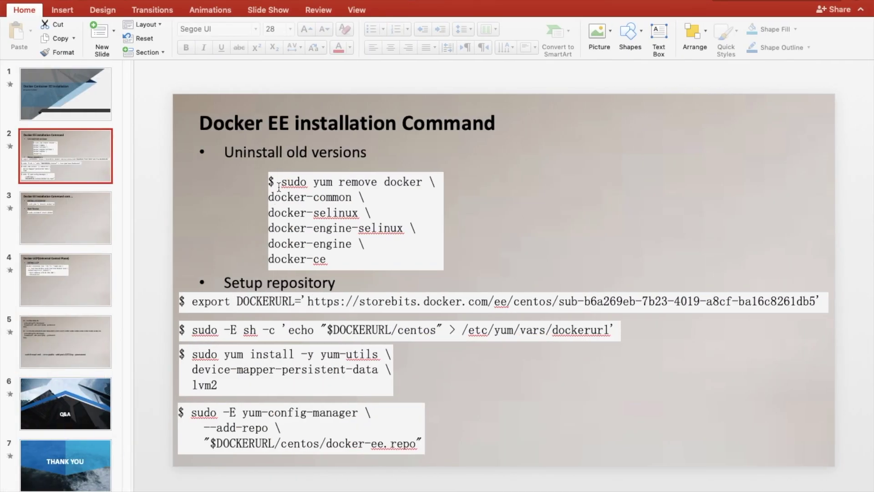
left_click_drag(282, 183, 323, 257)
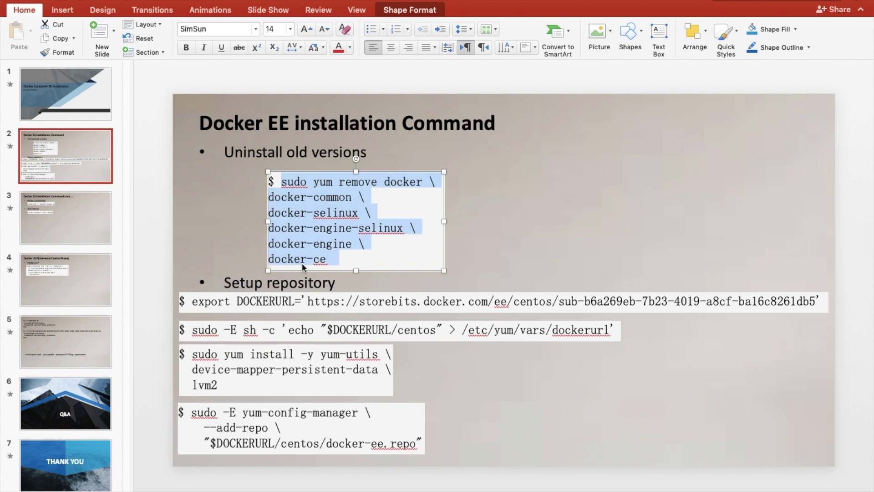
left_click(434, 185)
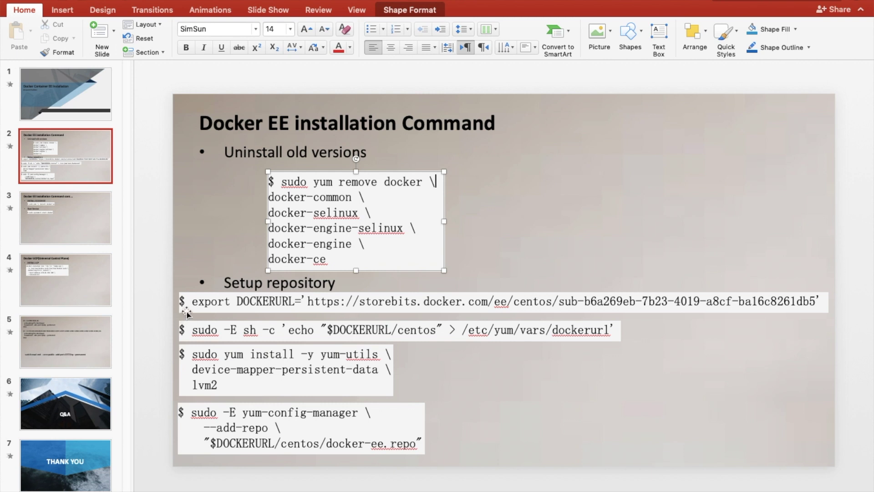
left_click_drag(192, 301, 488, 301)
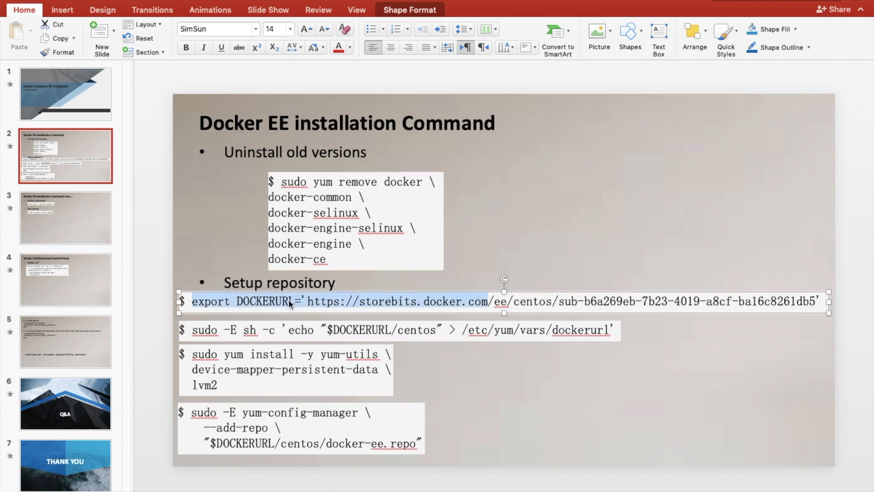
left_click(326, 301)
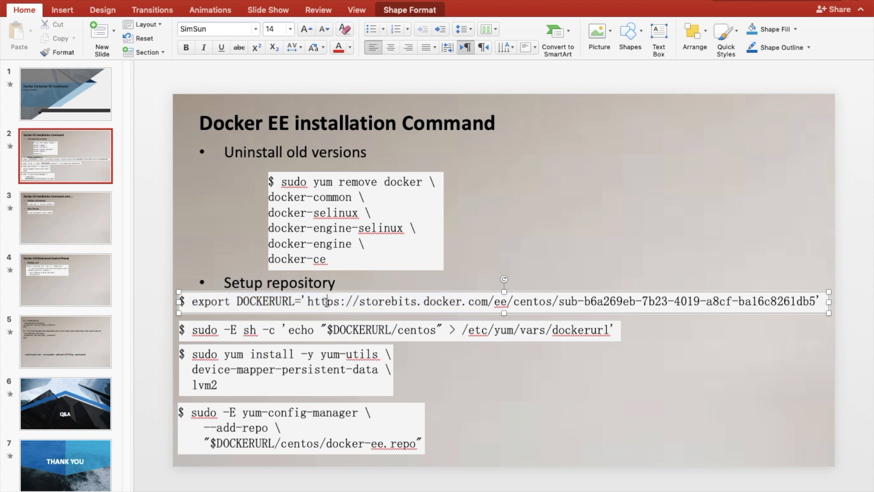
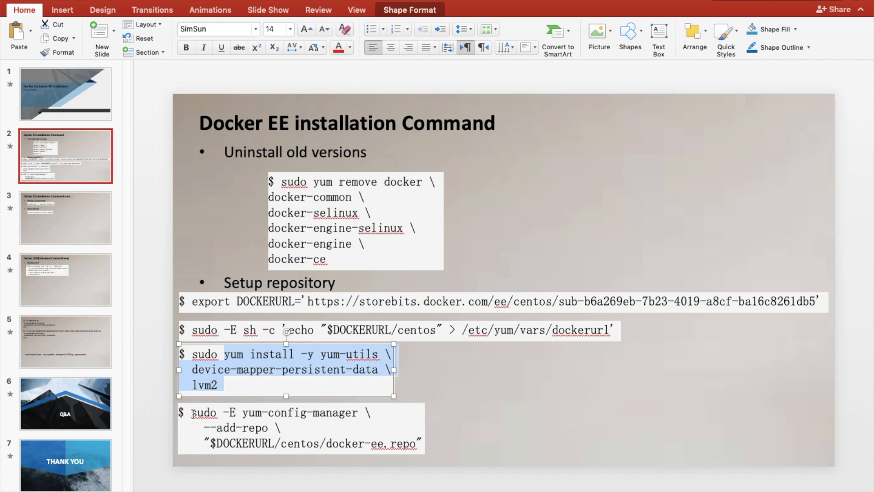
Copy the yum-config-manager --add-repo command from the slide and run it to add the Docker EE repository.
left_click_drag(193, 412, 418, 441)
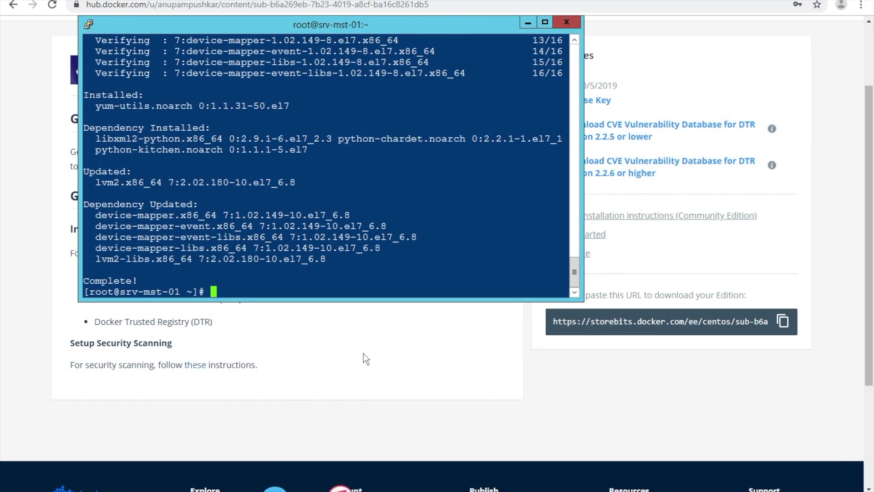
right_click(230, 219)
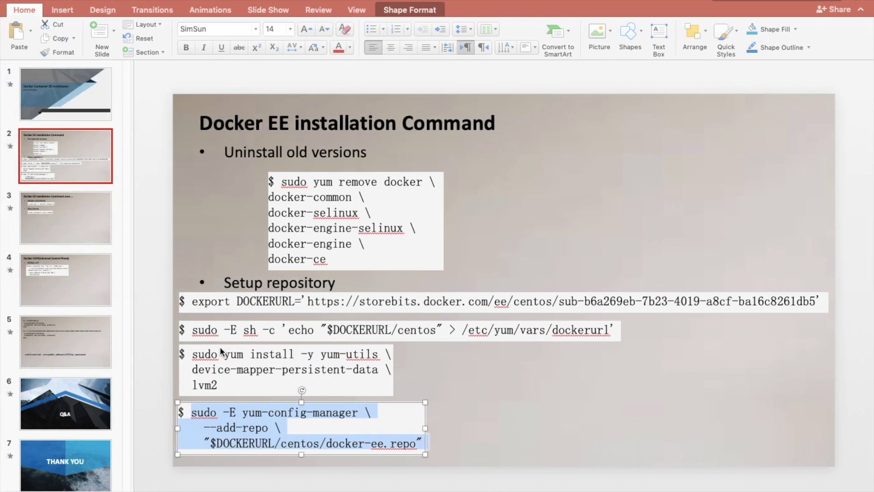
Copy 'sudo yum -y install docker-ee' from slide 3 of the presentation.
left_click(73, 228)
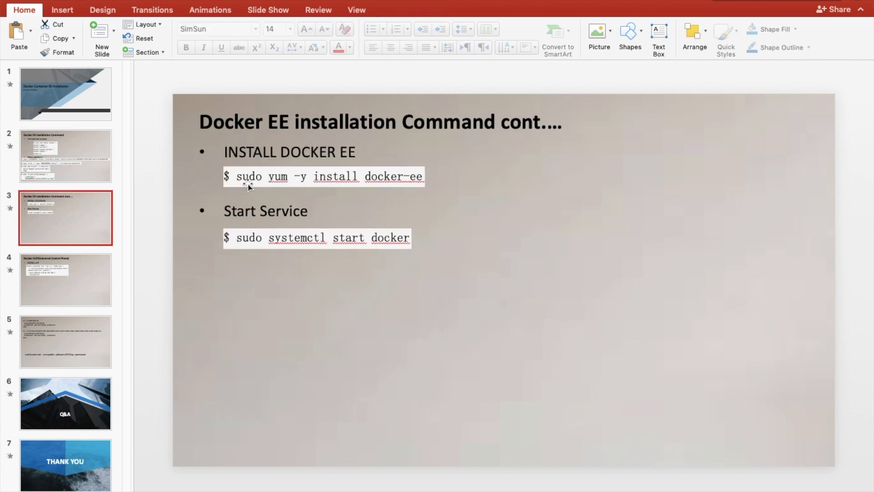
left_click_drag(238, 178, 388, 197)
key("ctrl+c")
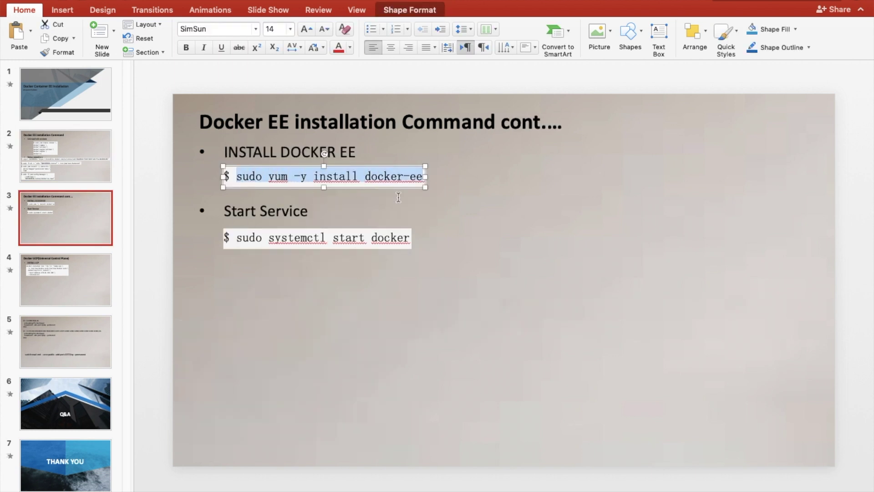
key("ctrl+Right")
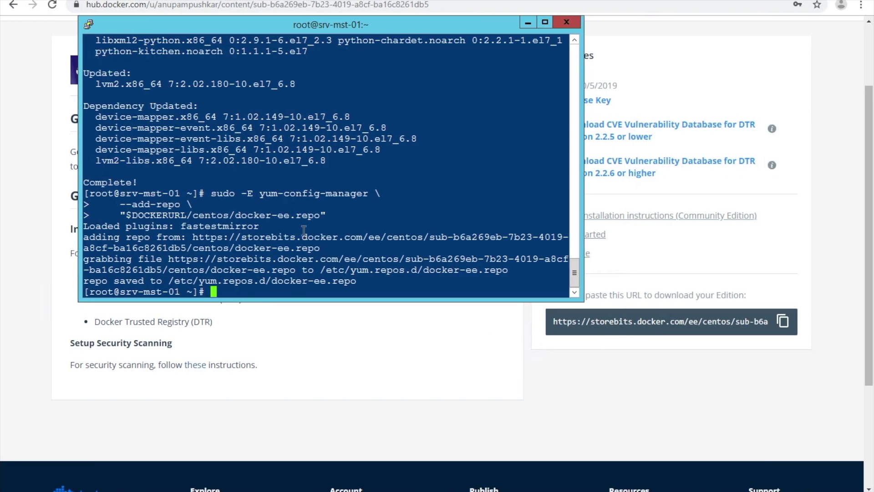
Run 'sudo yum -y install docker-ee', then maximise PuTTY and enlarge its terminal font.
right_click(304, 231)
key("Return")
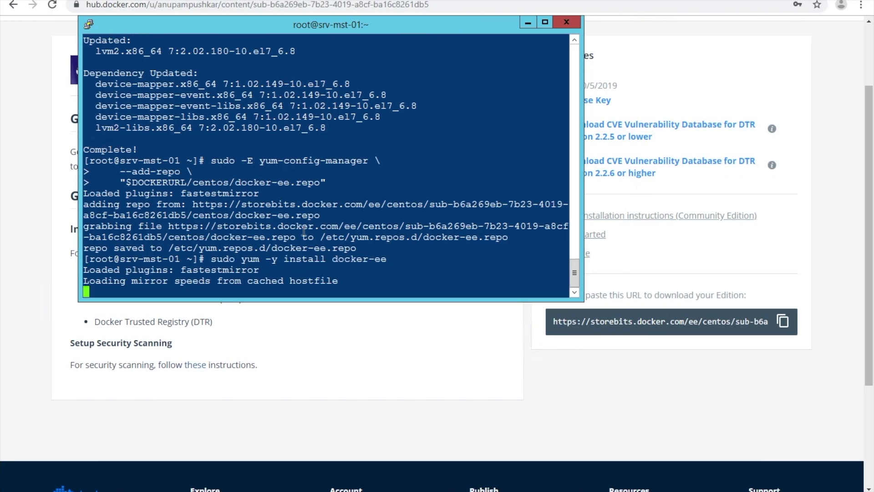
left_click(545, 22)
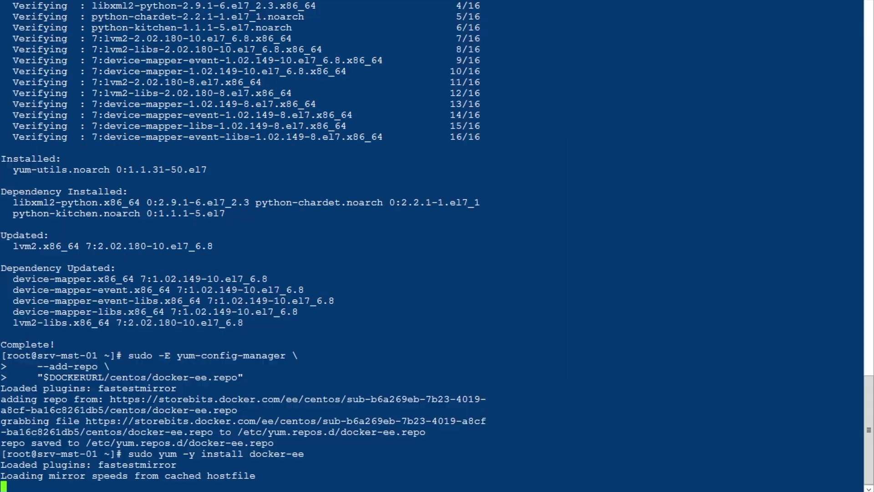
left_click(341, 253)
left_click(347, 234)
left_click(348, 215)
left_click(542, 219)
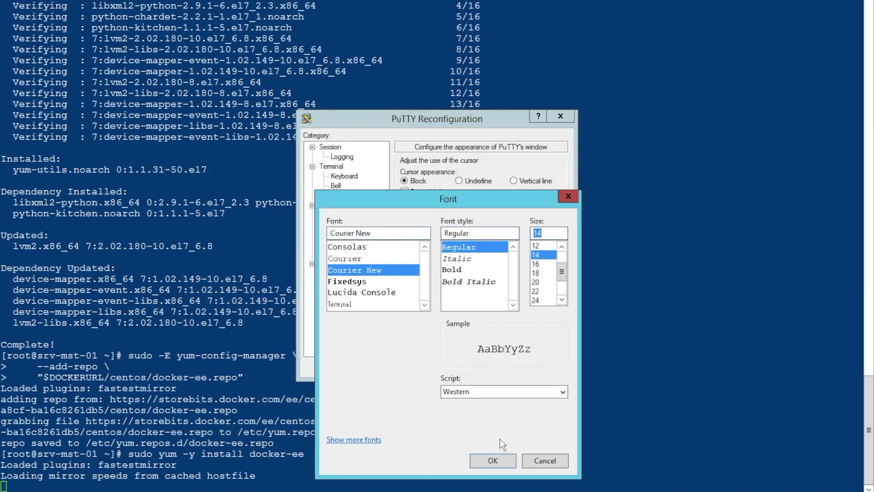
left_click(498, 462)
left_click(477, 362)
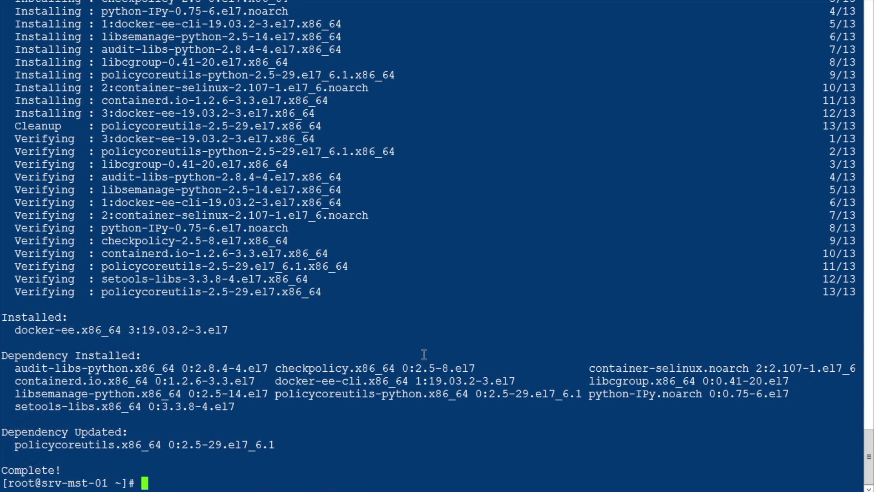
Start the service with 'systemctl start docker' and check 'docker version' shows Enterprise 19.03.2.
type("systemct")
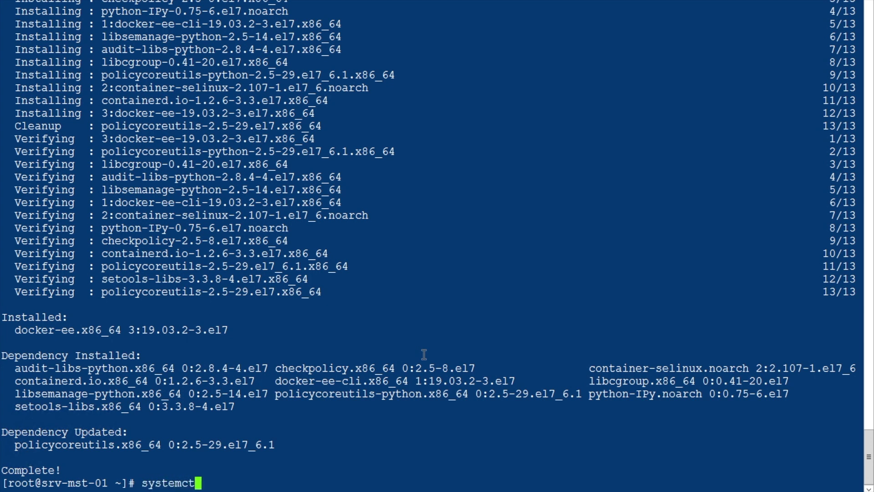
type("l start ")
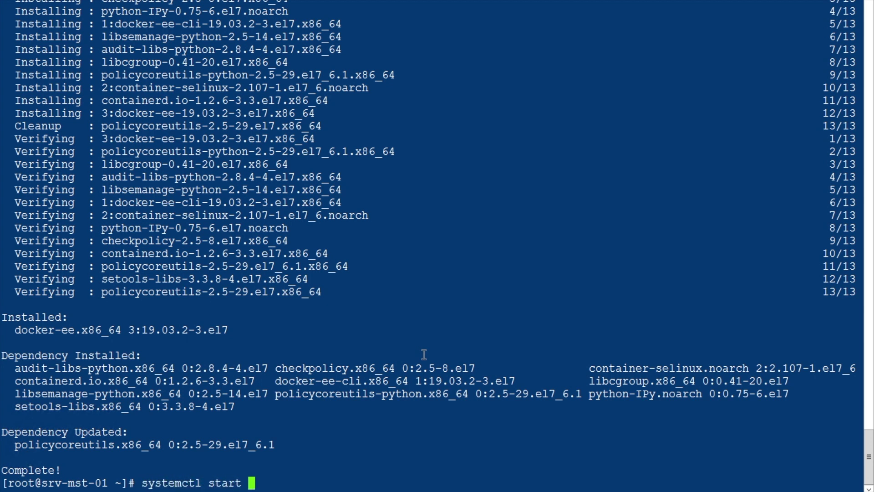
type("dockers")
key("Return")
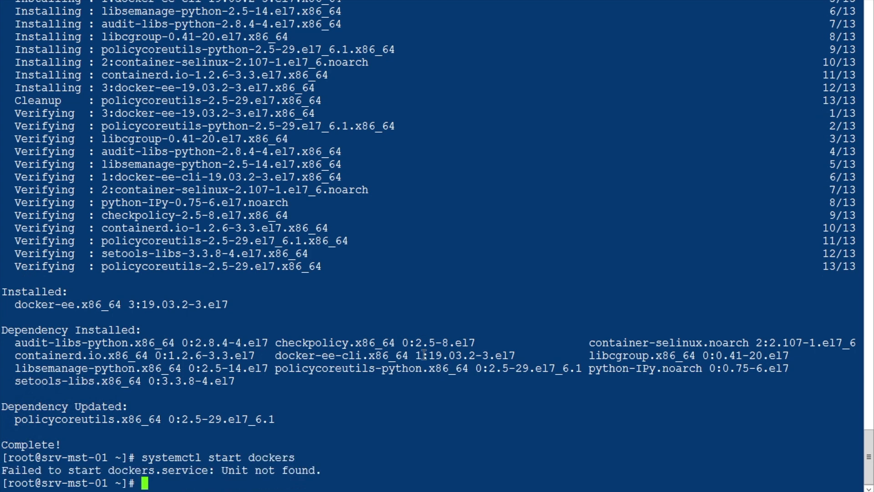
key("Up")
key("BackSpace")
key("Return")
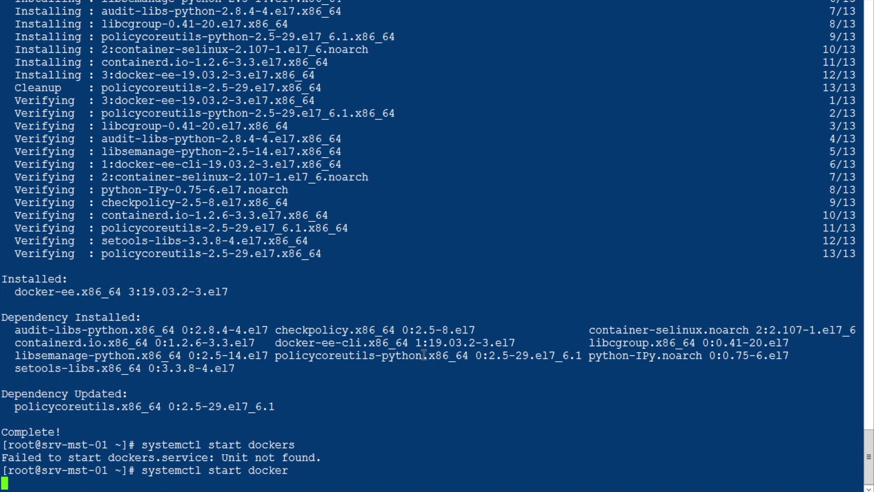
type("docker ")
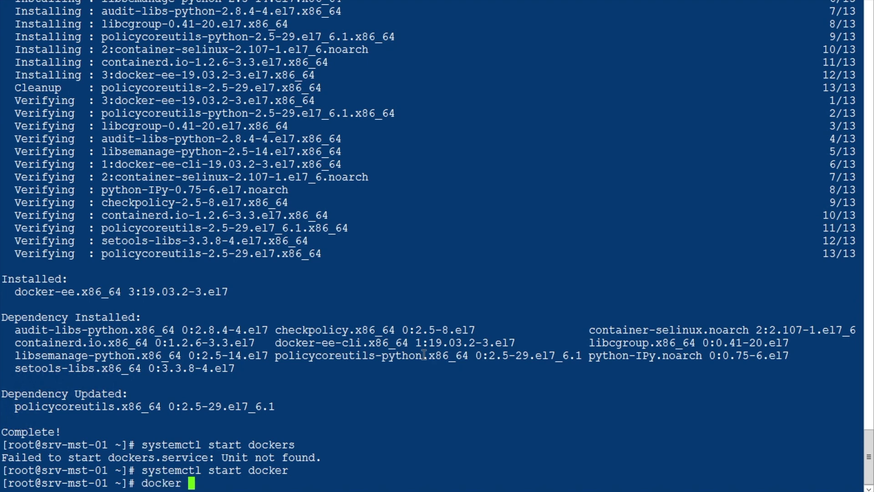
type("version")
key("Return")
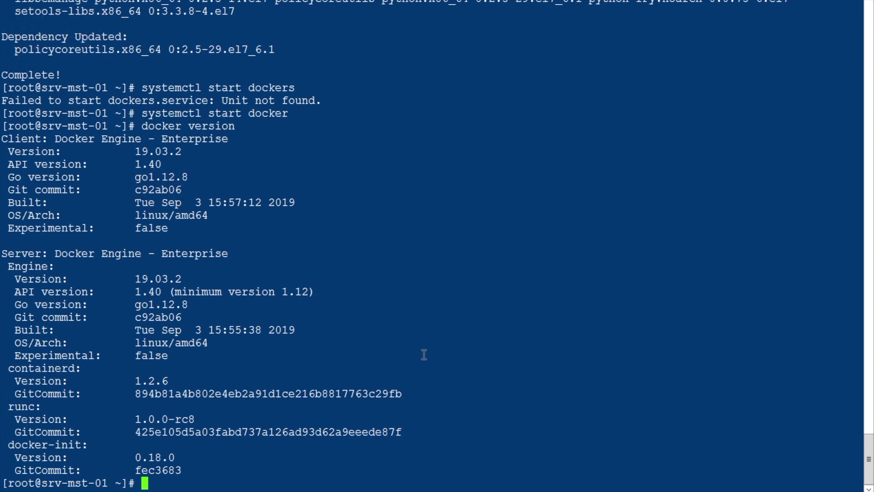
Run 'docker pull httpd' to download the httpd:latest image.
type("docker pull http")
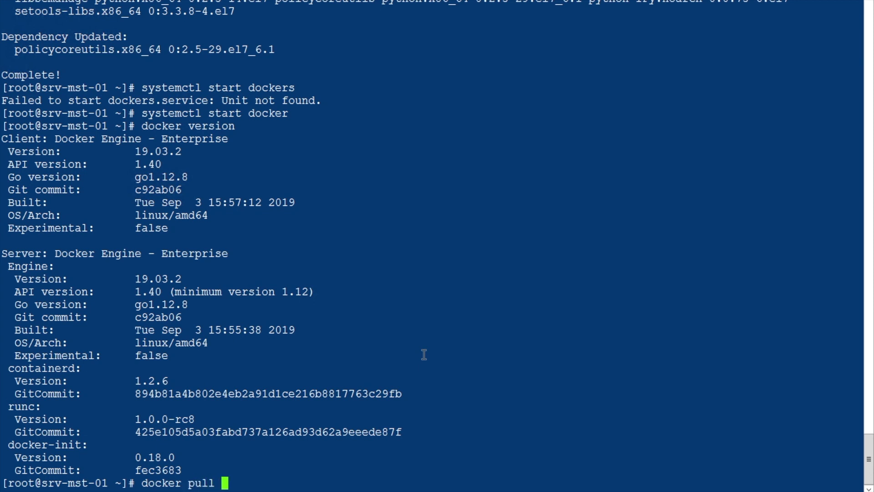
type("d")
key("Return")
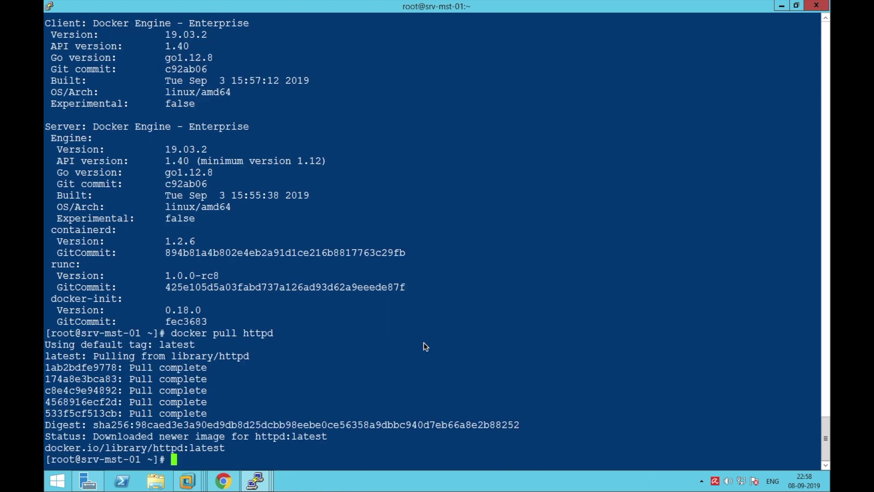
List images, then try 'docker run httpd -p 8080:80 -d', which fails with an OCI runtime error.
type("docker image ls")
key("Return")
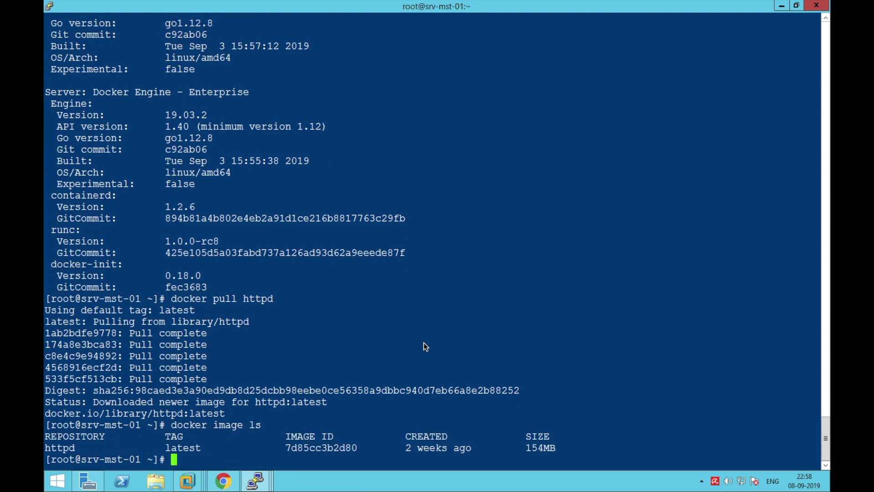
type("docker run")
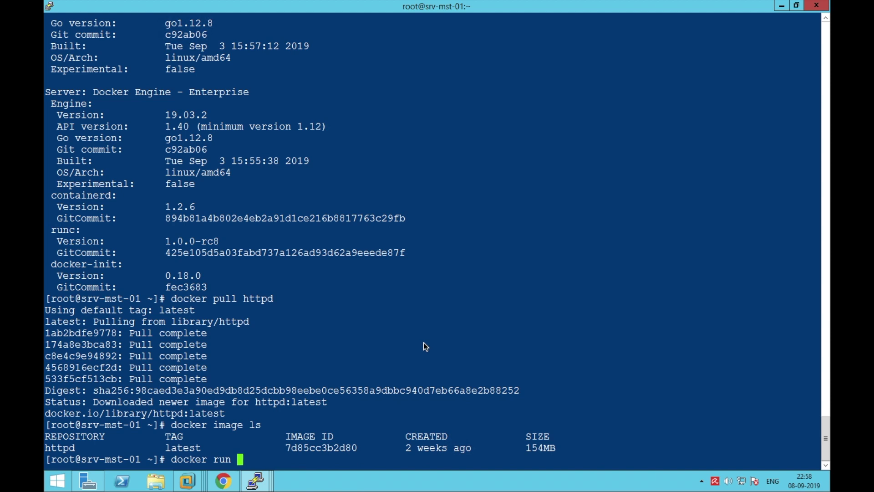
type(" ---")
key("BackSpace")
key("BackSpace")
key("BackSpace")
type("httpd -p 80:")
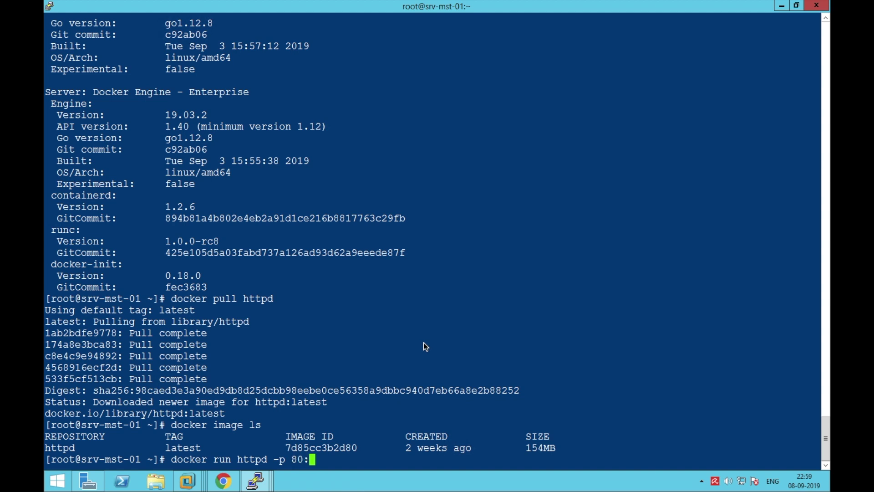
key("BackSpace")
type("80:80 -d")
key("Return")
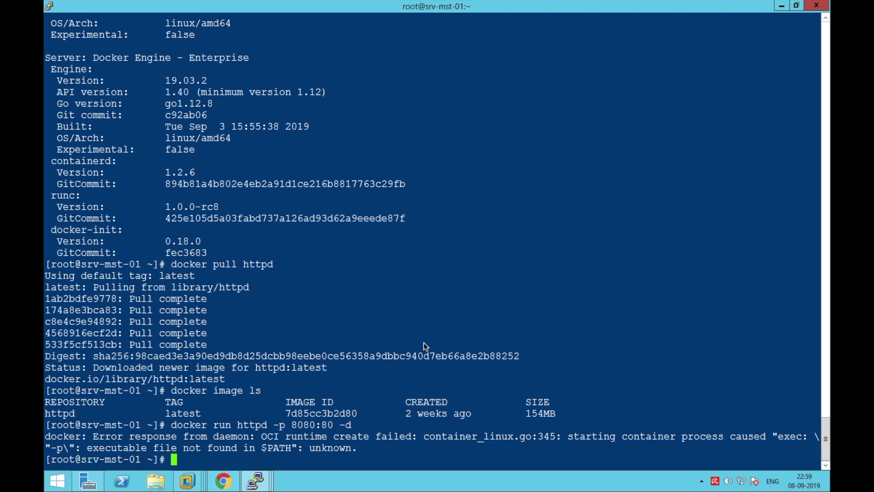
List running containers, then all containers with 'docker container ls -a'.
type("docker container ls")
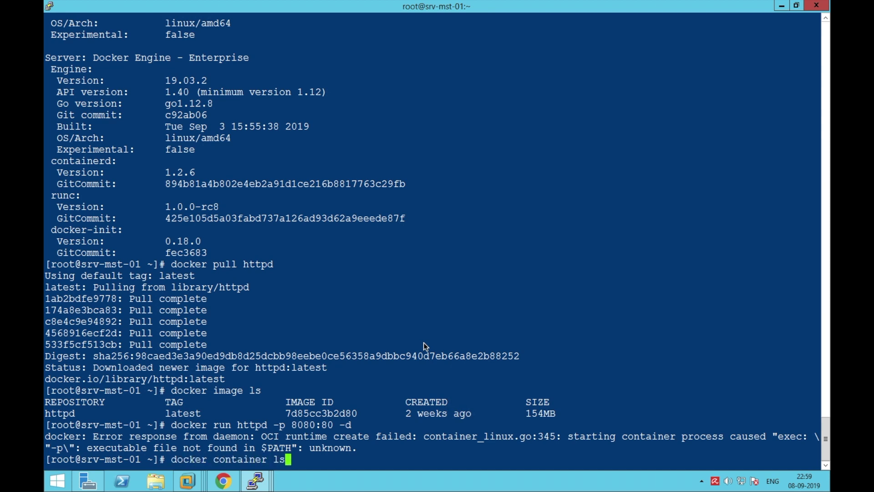
key("Return")
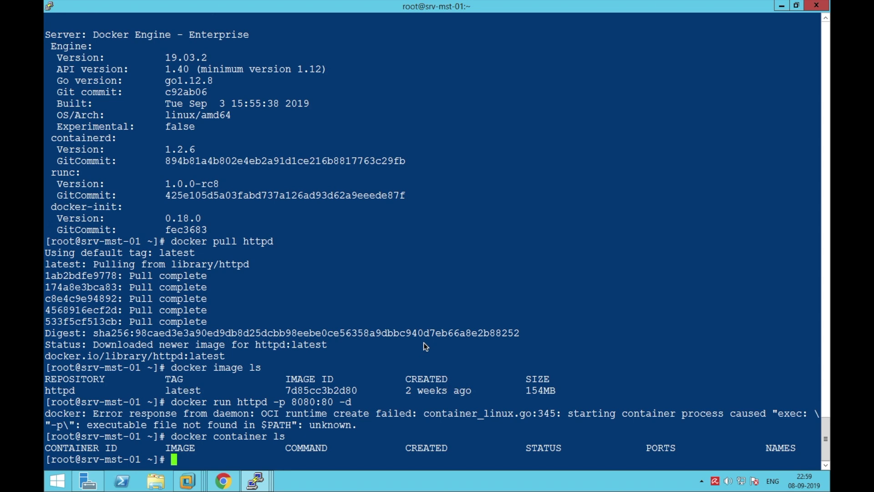
key("Up")
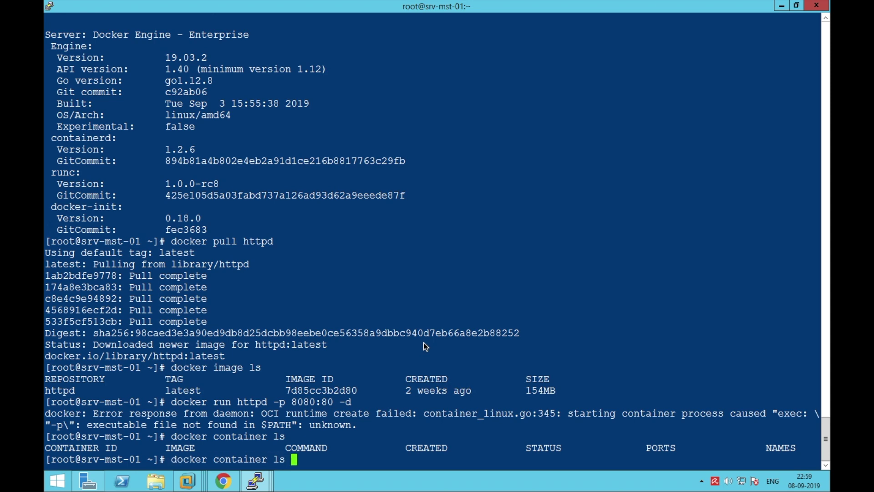
type("-a")
key("Return")
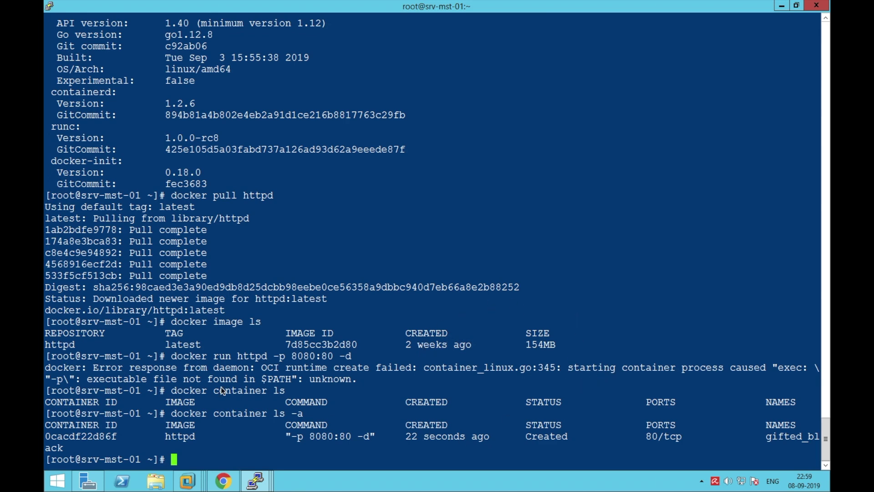
Load 192.168.0.150:8080 in a new Chrome tab, then bring up the PuTTY sessions from the taskbar.
left_click(223, 479)
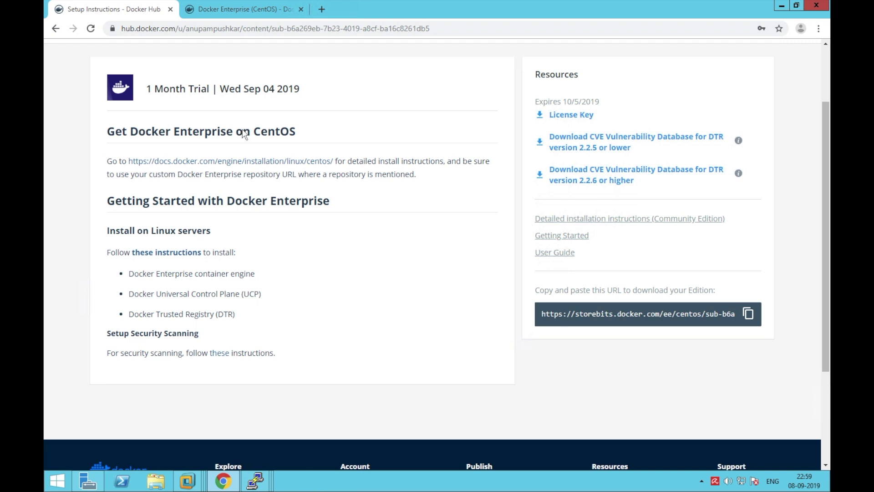
left_click(322, 10)
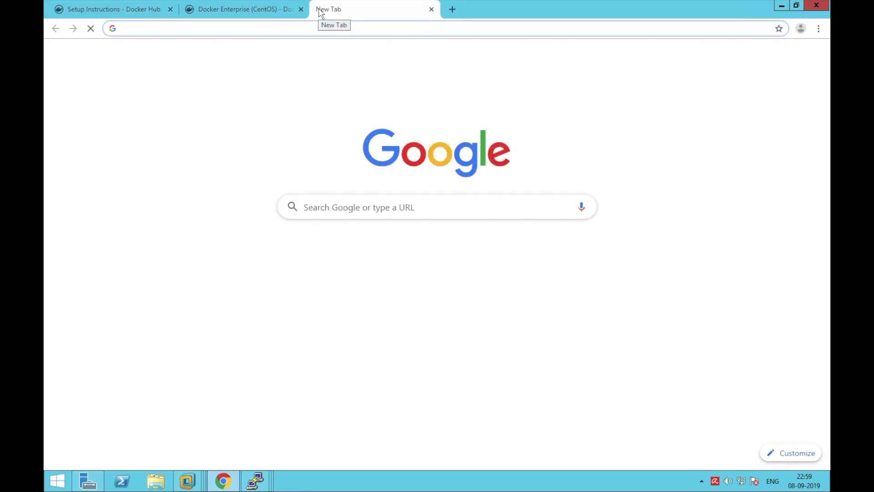
type("1")
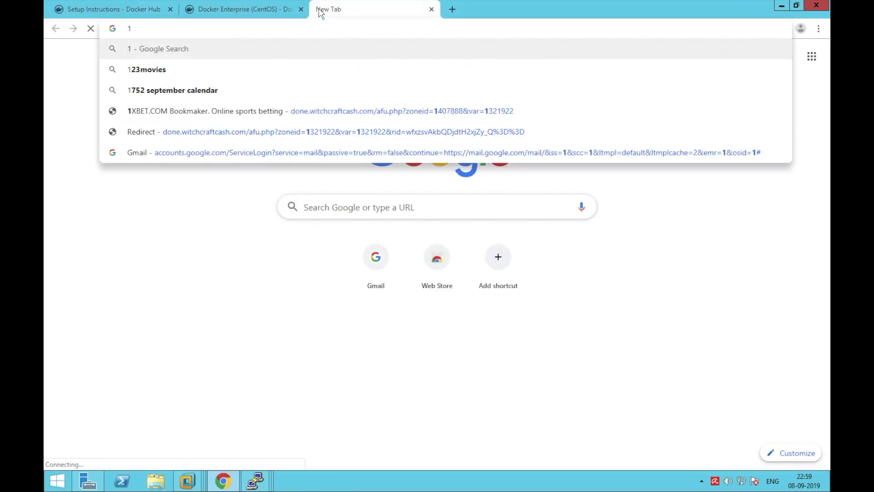
type("92.168.0")
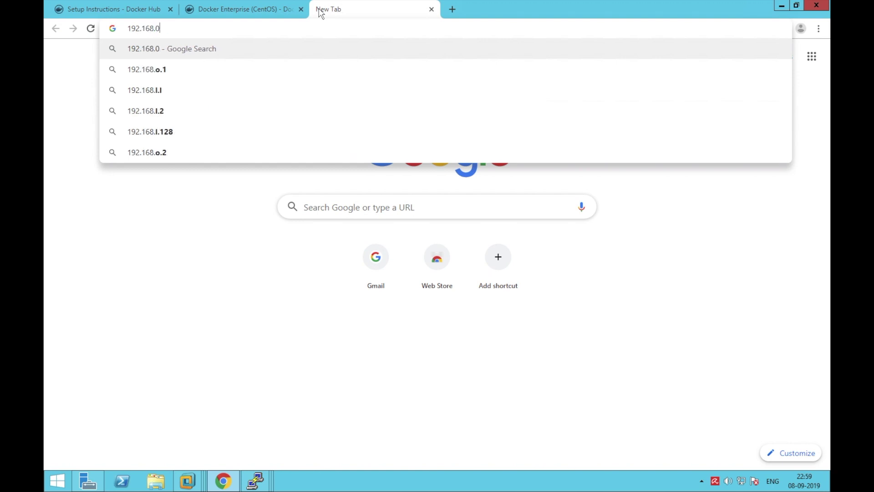
type(".10")
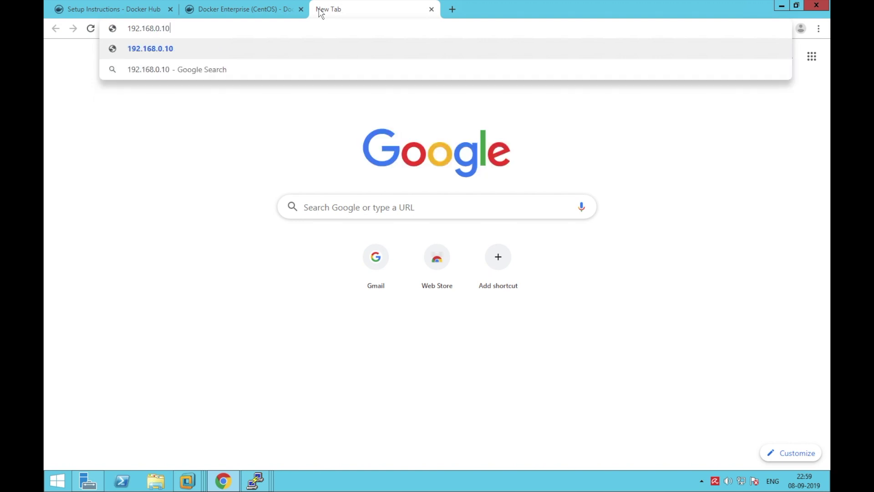
key("BackSpace")
type("50:8080")
key("Return")
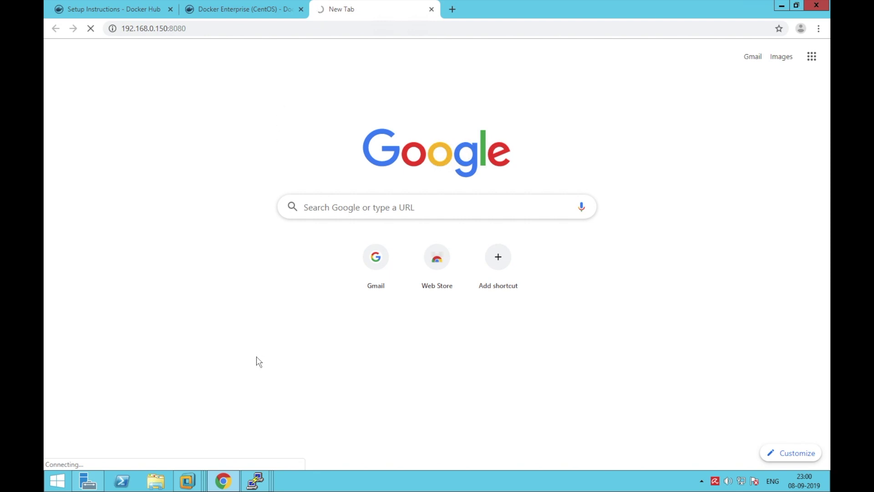
left_click(246, 485)
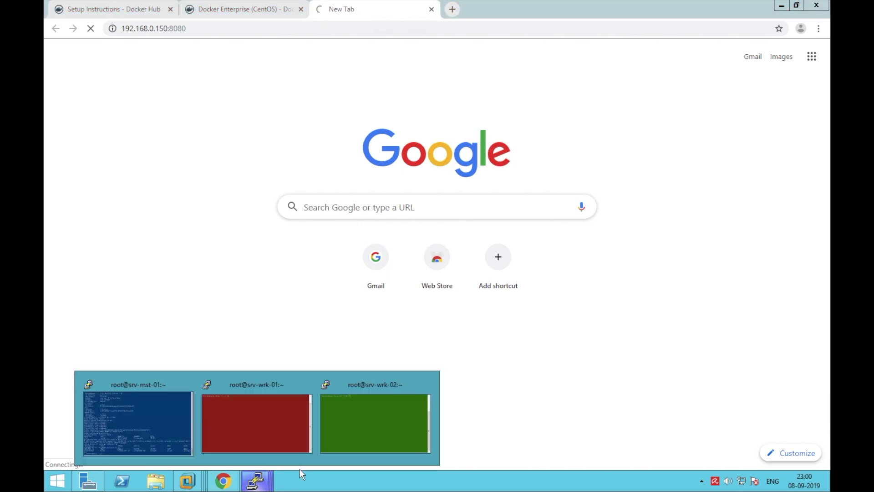
left_click(180, 432)
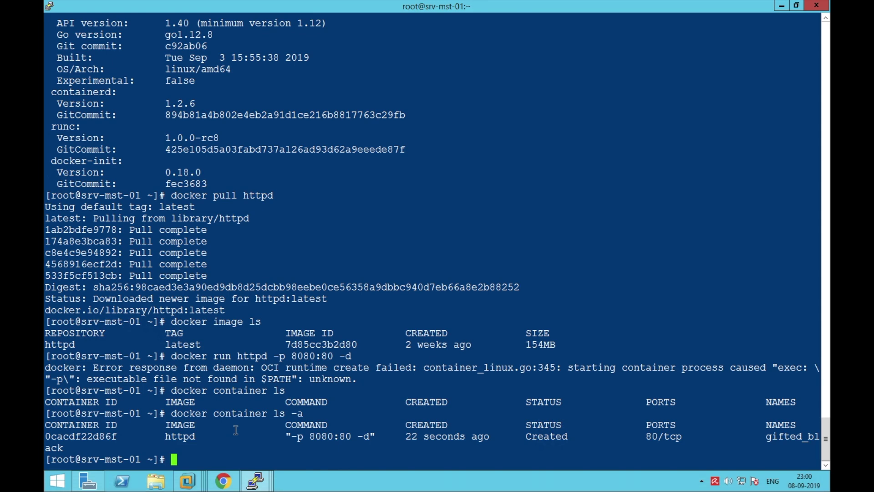
scroll(224, 255, "up", 20)
scroll(223, 257, "up", 7)
scroll(222, 256, "down", 7)
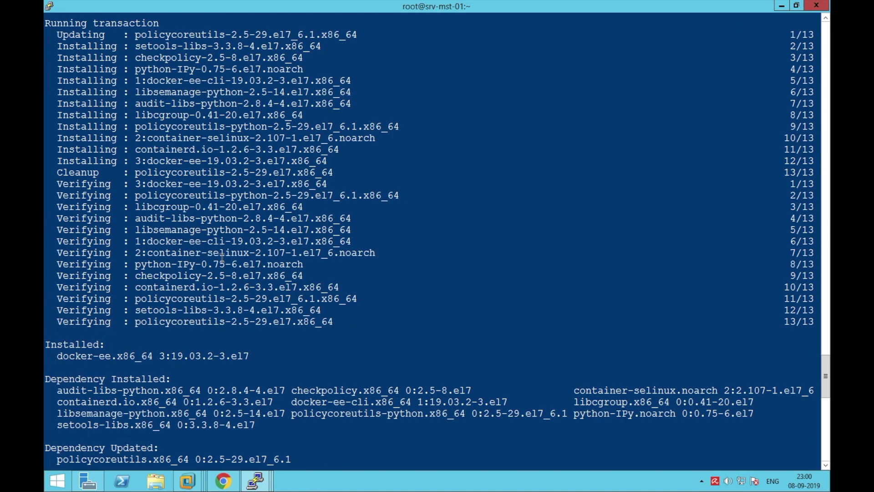
scroll(222, 257, "down", 6)
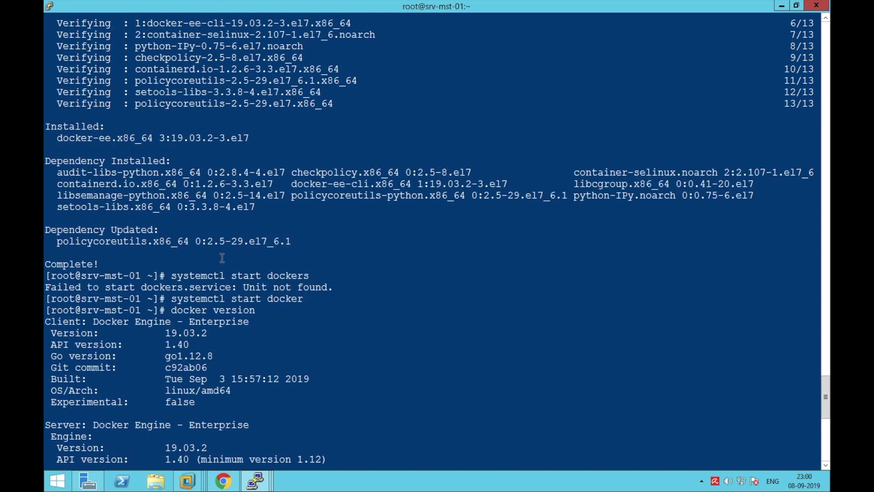
scroll(222, 257, "down", 6)
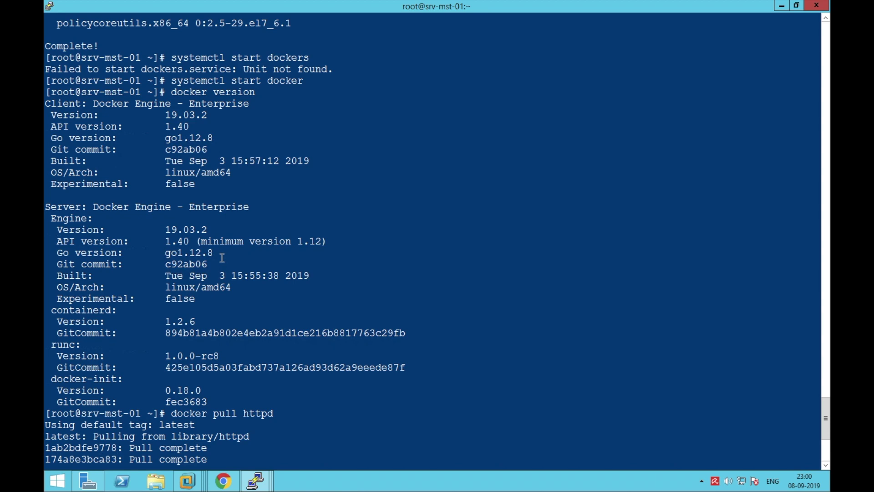
scroll(222, 258, "down", 6)
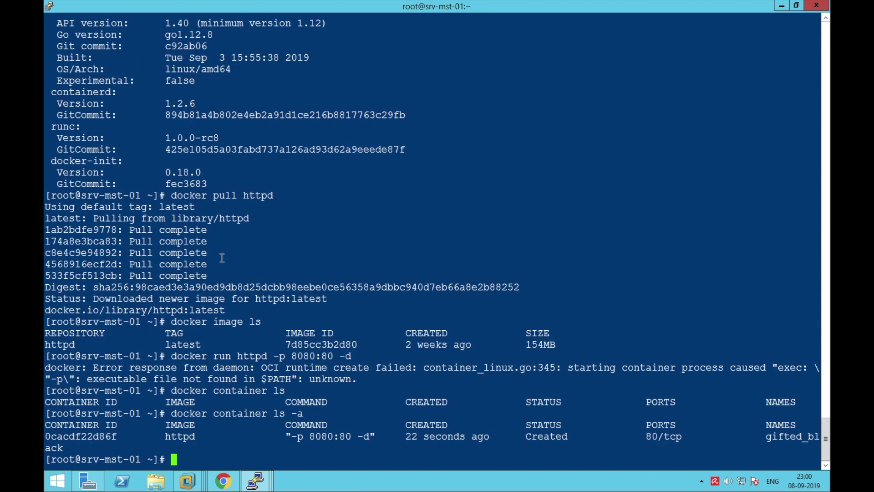
left_click(223, 481)
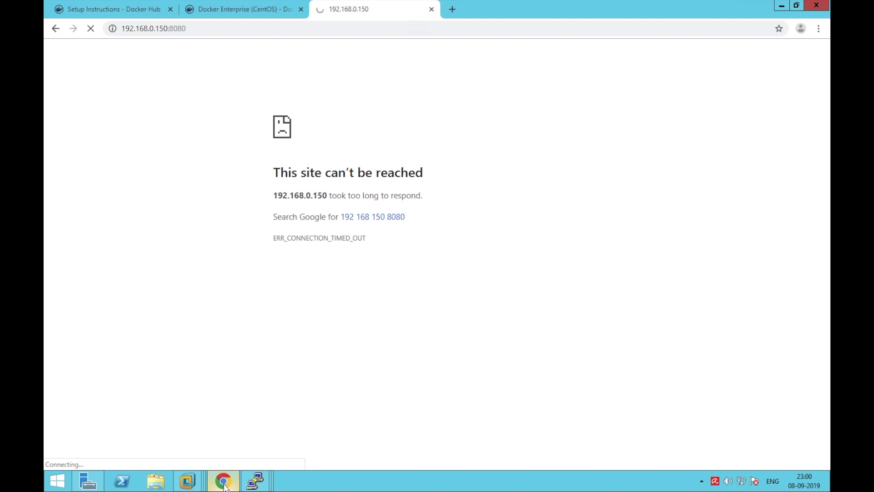
left_click(224, 484)
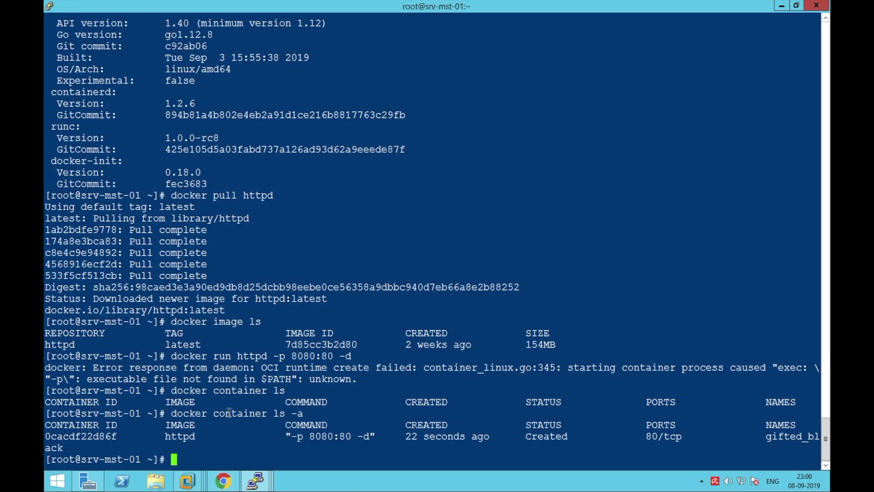
Rerun the recalled docker run command with the port mapping changed to 80:8080.
key("Up")
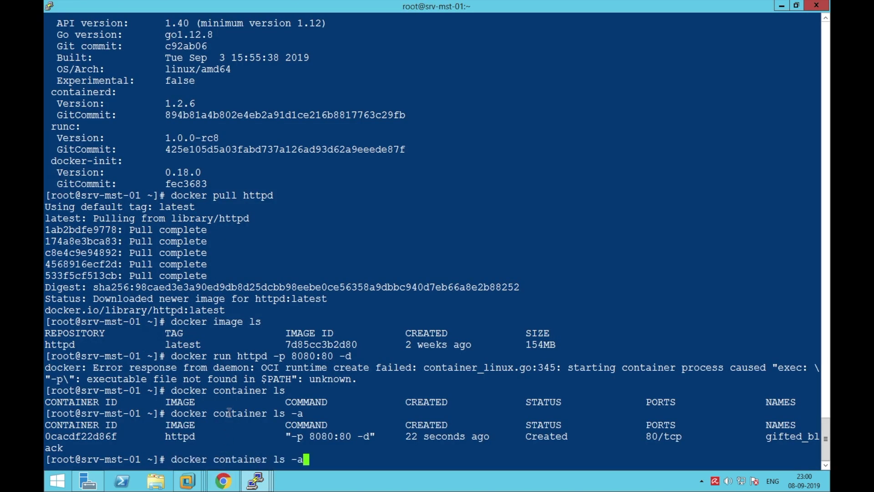
key("BackSpace")
key("BackSpace")
key("BackSpace")
key("Up")
key("Up")
key("Left")
key("Left")
key("Left")
key("Left")
key("Left")
key("Left")
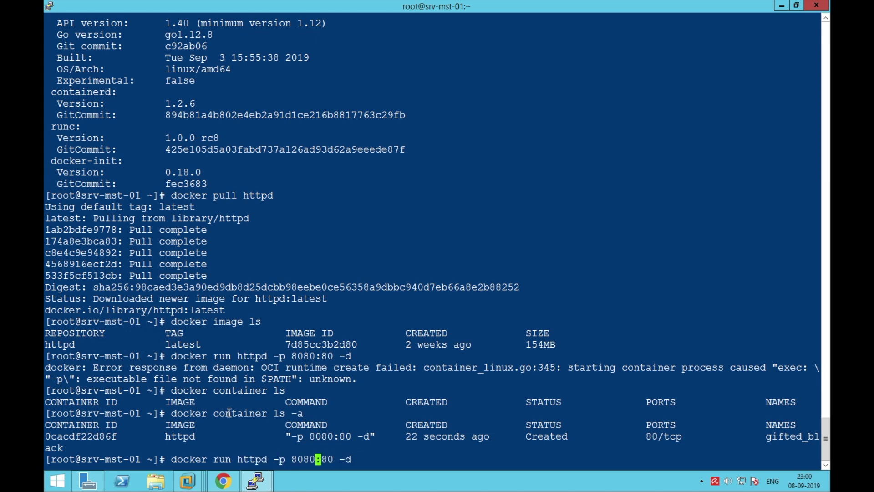
key("BackSpace")
key("BackSpace")
key("Right")
key("Right")
key("Right")
type("80")
key("Return")
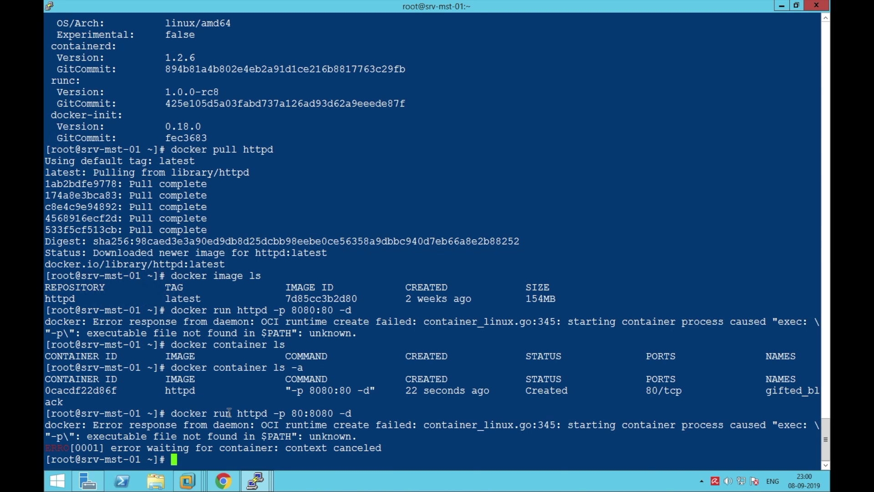
Recall the docker run command again and move back to its -p option.
key("Up")
key("Left")
key("Left")
key("Left")
key("Left")
key("Left")
key("Left")
key("Left")
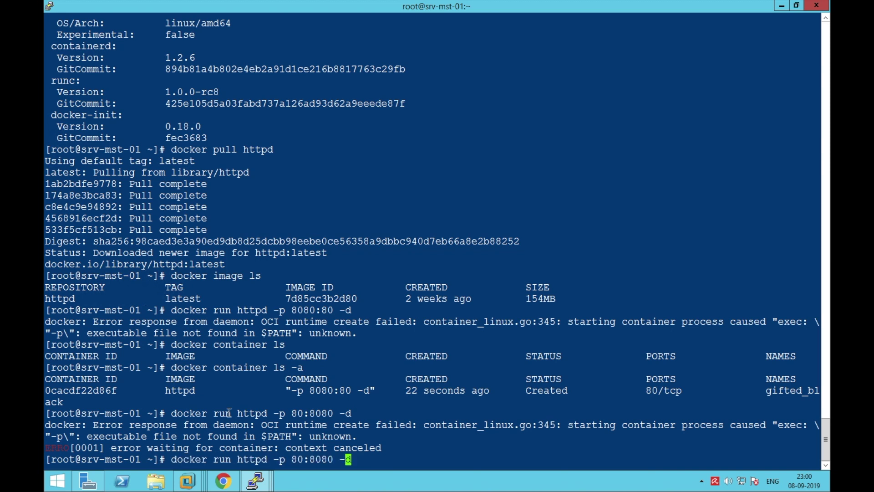
key("Left")
key("Left")
key("Left")
key("Left")
key("Left")
Abandon the edited command and clear the terminal.
key("BackSpace")
key("BackSpace")
key("BackSpace")
key("BackSpace")
key("BackSpace")
key("BackSpace")
key("BackSpace")
key("BackSpace")
key("BackSpace")
key("ctrl+c")
type("clear")
key("Return")
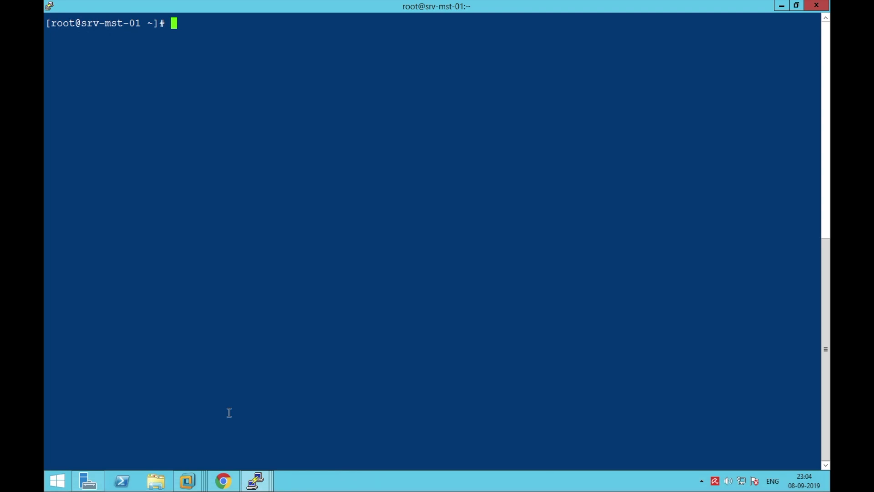
Try 'docker run httpd --name webserver -p 80:80 -d httpd', which fails due to argument order.
type("docker run httpd")
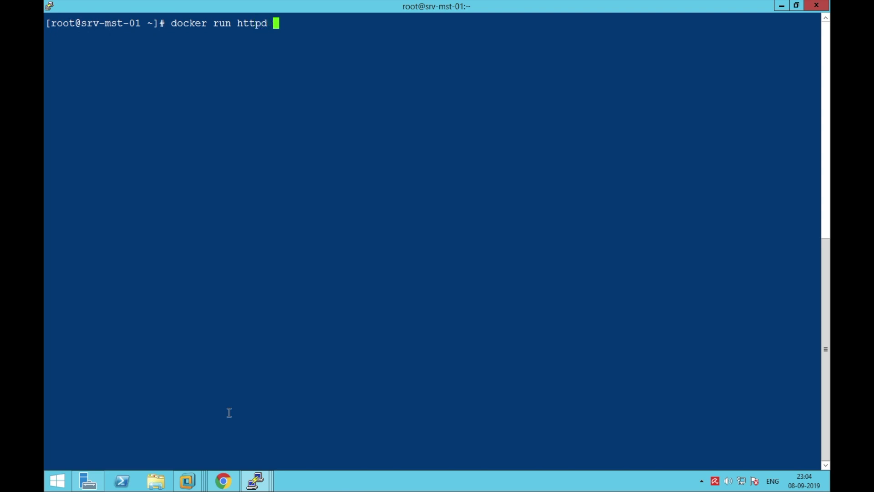
type(" --name webserver ")
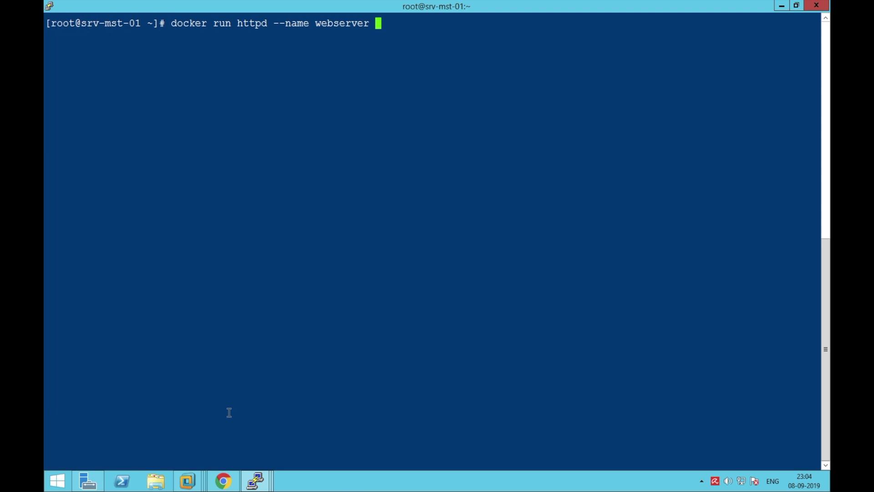
type("-p 8-")
key("BackSpace")
type("0:80")
type("-d ")
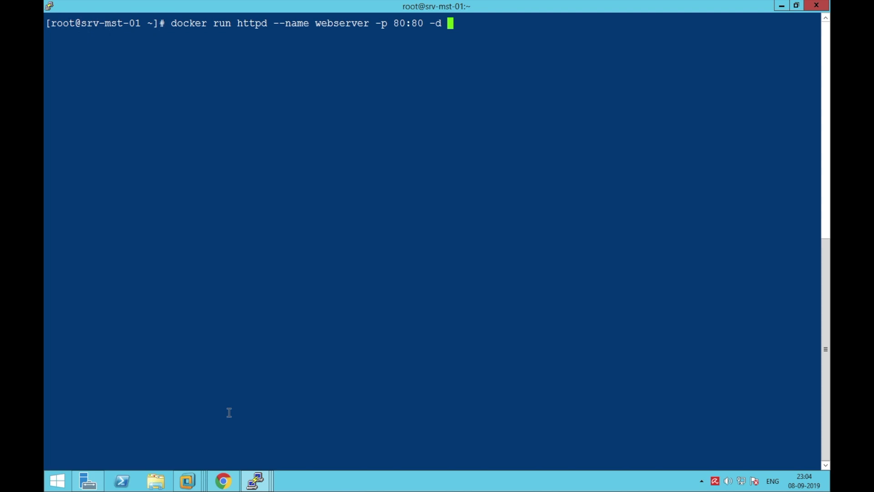
type("httpd")
key("Return")
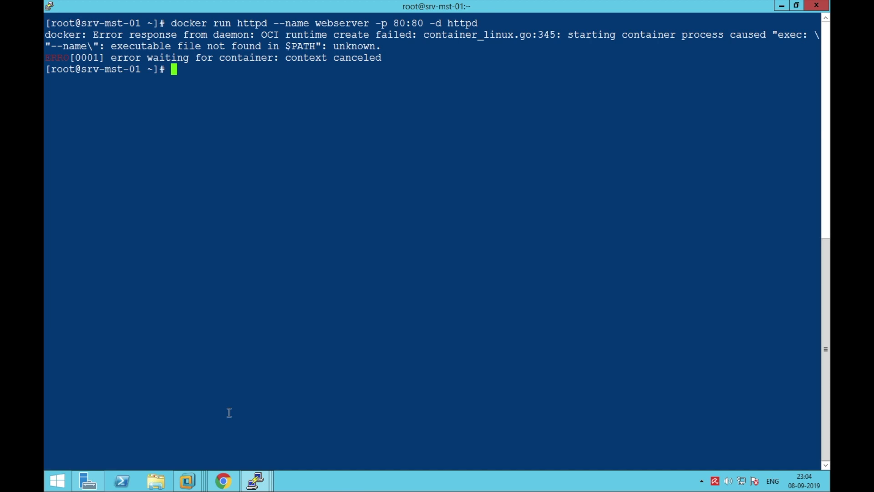
Remove the misplaced httpd and run 'docker run --name webserver -p 80:80 -d httpd'.
key("Up")
key("Left")
key("Left")
key("Left")
key("Left")
key("Left")
key("Left")
key("Left")
key("Left")
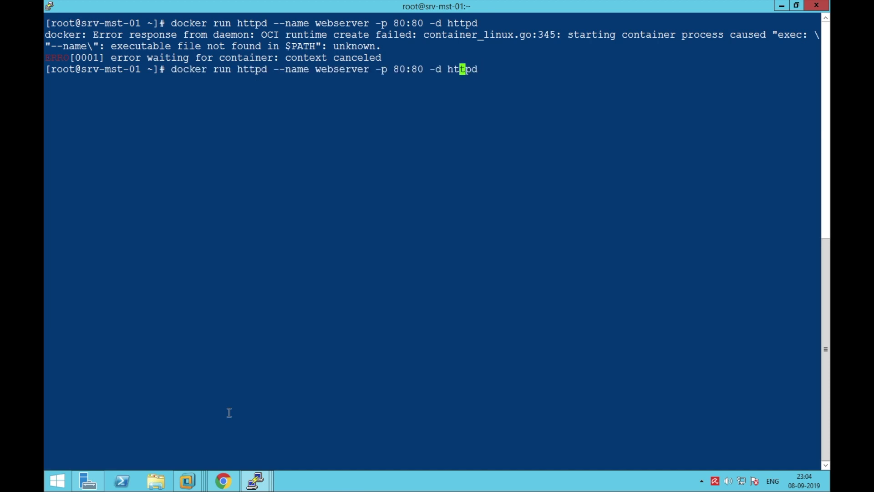
key("Left")
key("Left")
key("Left")
key("Left")
key("Left")
key("Left")
key("Left")
key("Left")
key("Left")
key("Left")
key("Left")
key("Left")
key("Left")
key("Left")
key("Left")
key("Left")
key("Left")
key("Left")
key("Left")
key("Left")
key("Left")
key("Left")
key("BackSpace")
key("BackSpace")
key("BackSpace")
key("BackSpace")
key("BackSpace")
key("Return")
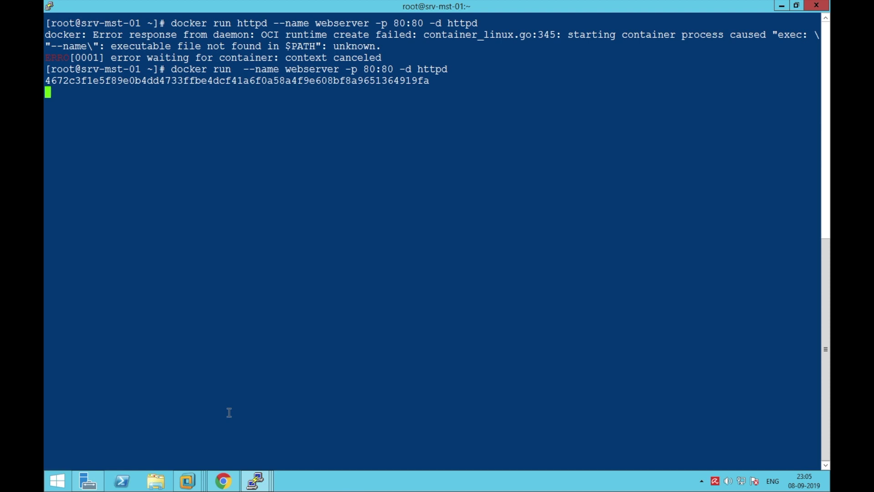
Clear the terminal screen, retyping the mistyped clear command.
type("clea")
key("Return")
type("clear")
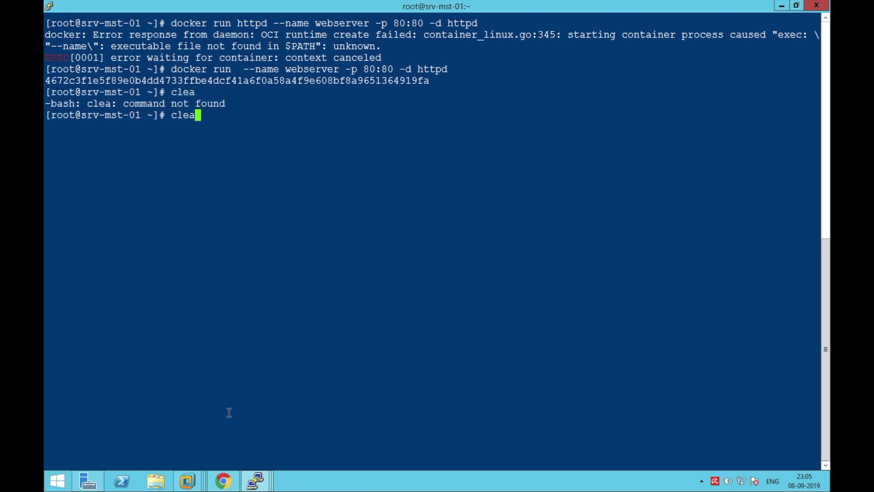
key("Return")
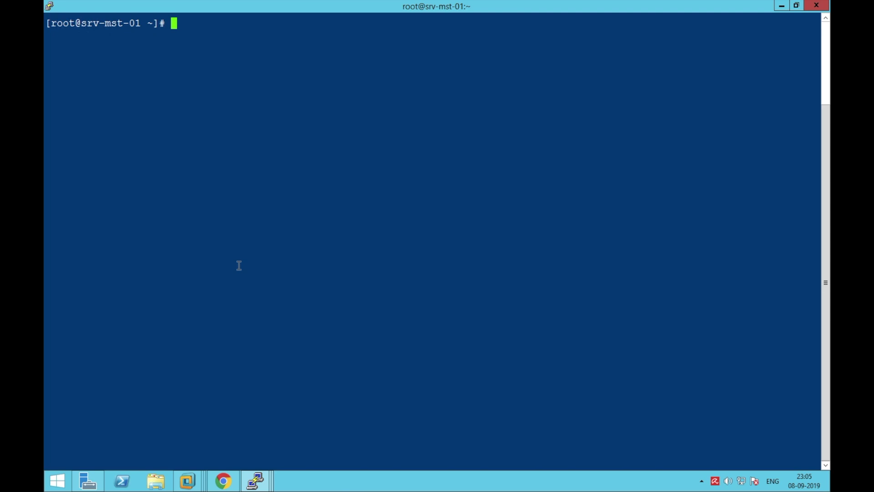
Run 'docker run --name website -p 8081:80 -d httpd' to start the website container.
type("docker ru")
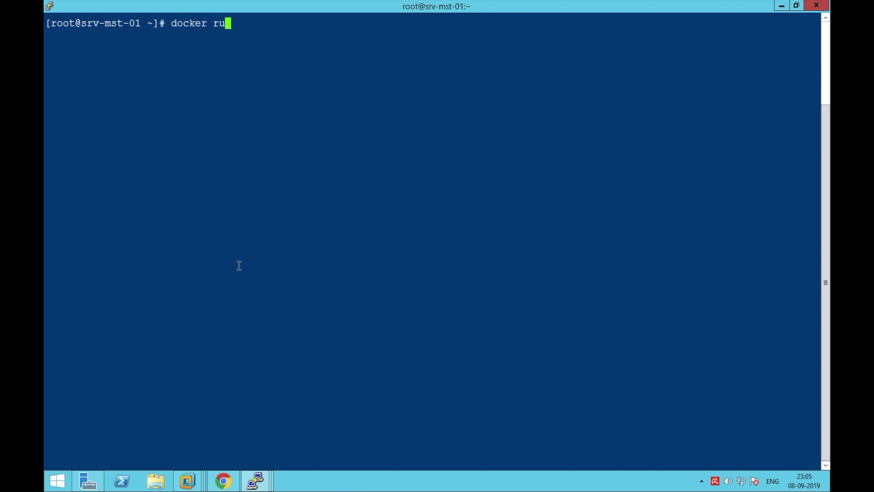
type("n --name web")
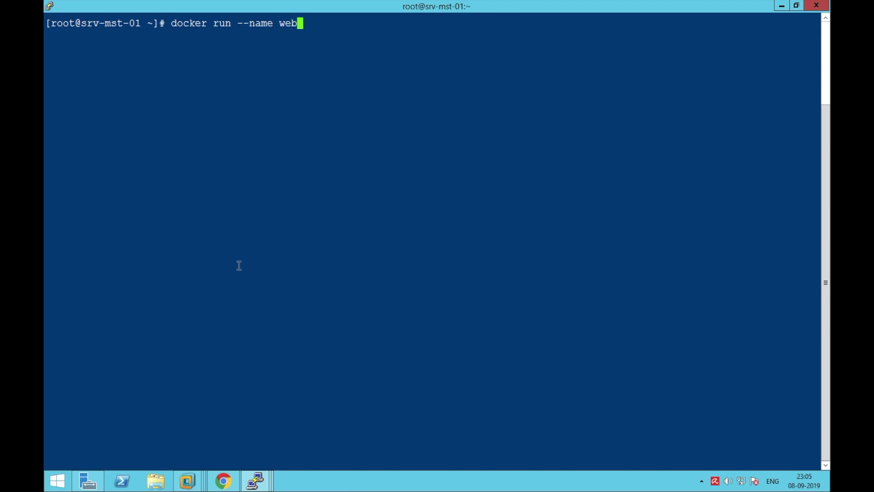
type("site -p 8081:80")
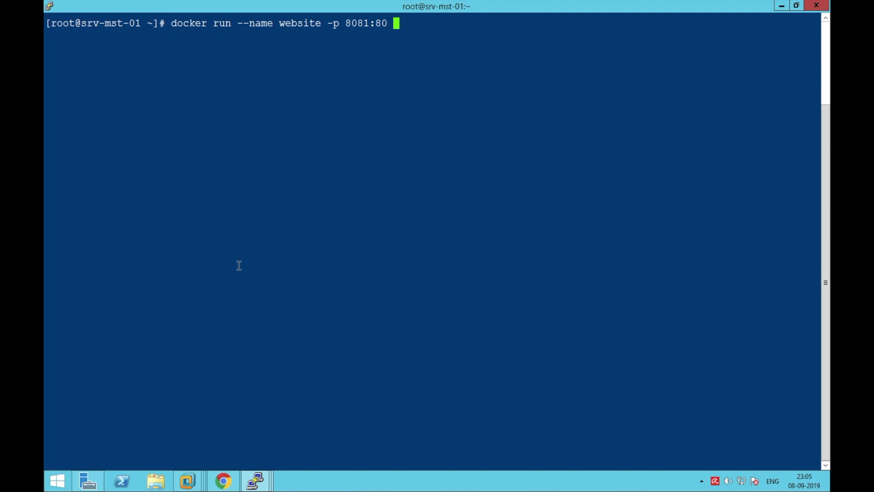
type(" -d httpd")
key("Return")
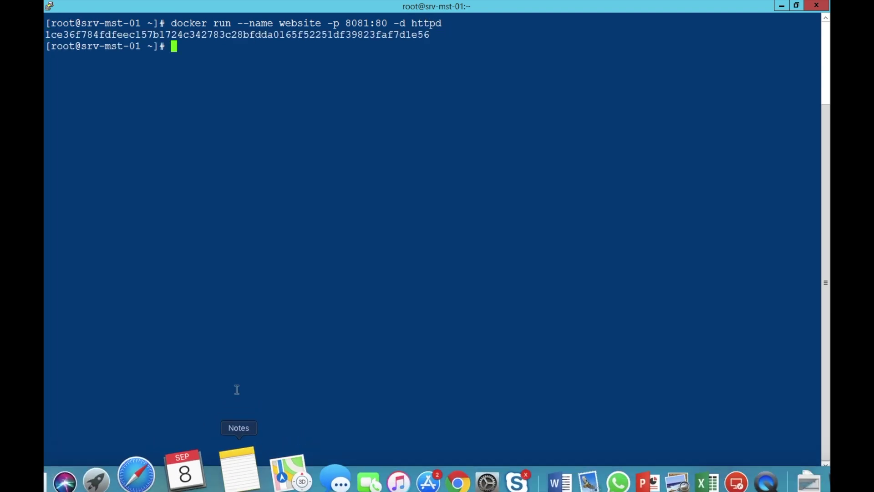
left_click(223, 476)
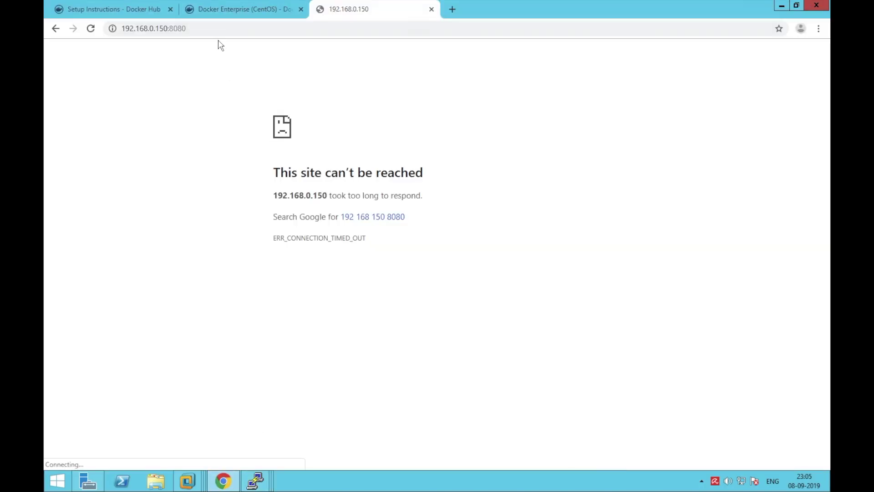
Change the address port from 8080 to 8081, confirm 'It works!' appears, then minimise Chrome.
left_click(210, 29)
left_click(210, 30)
key("BackSpace")
type("1")
key("Return")
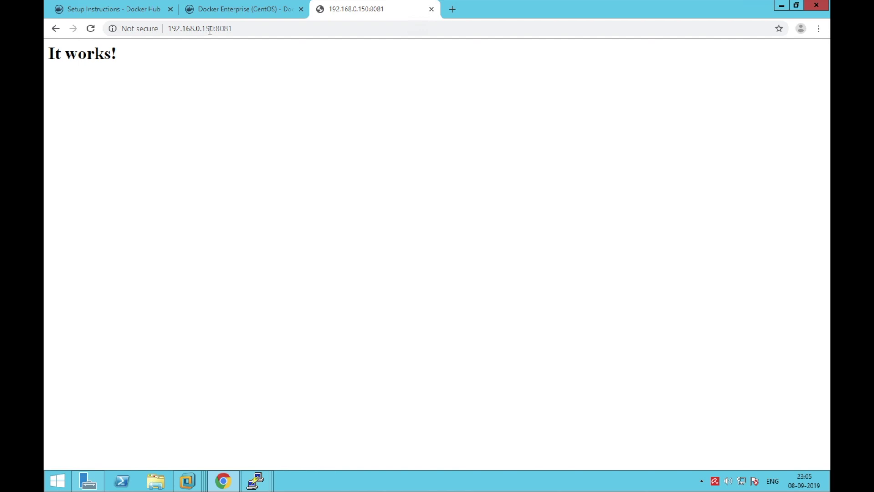
double_click(93, 62)
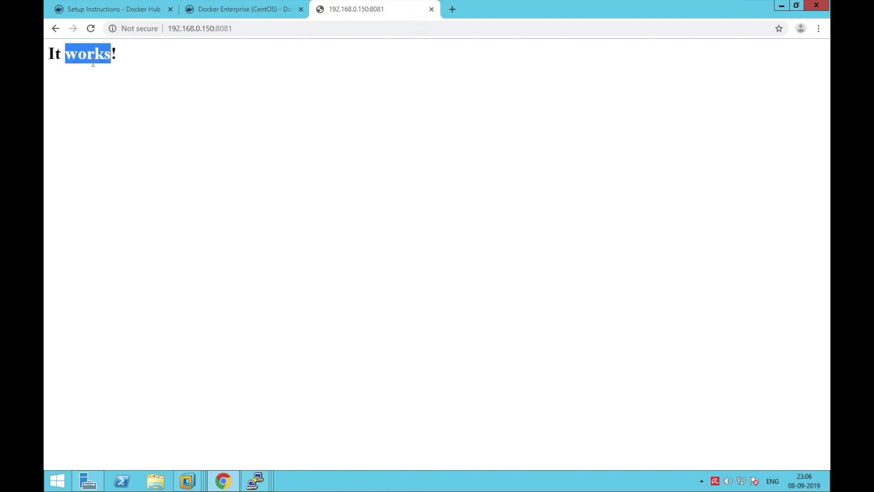
left_click(229, 487)
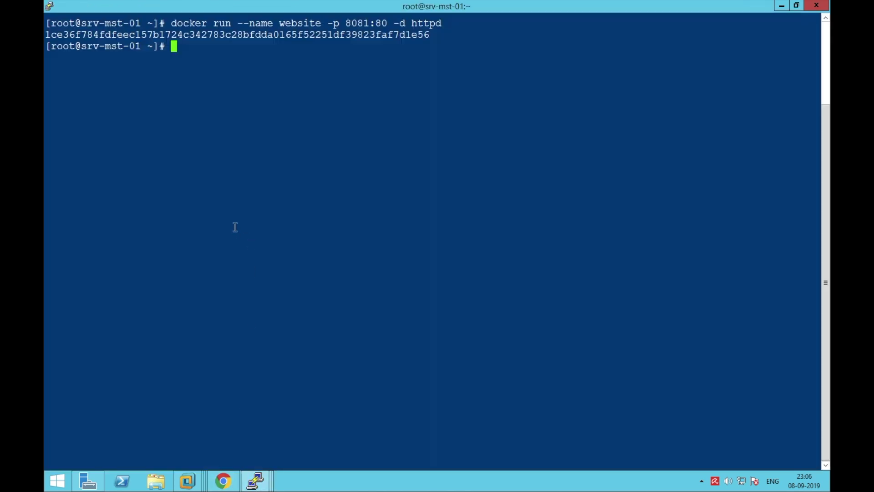